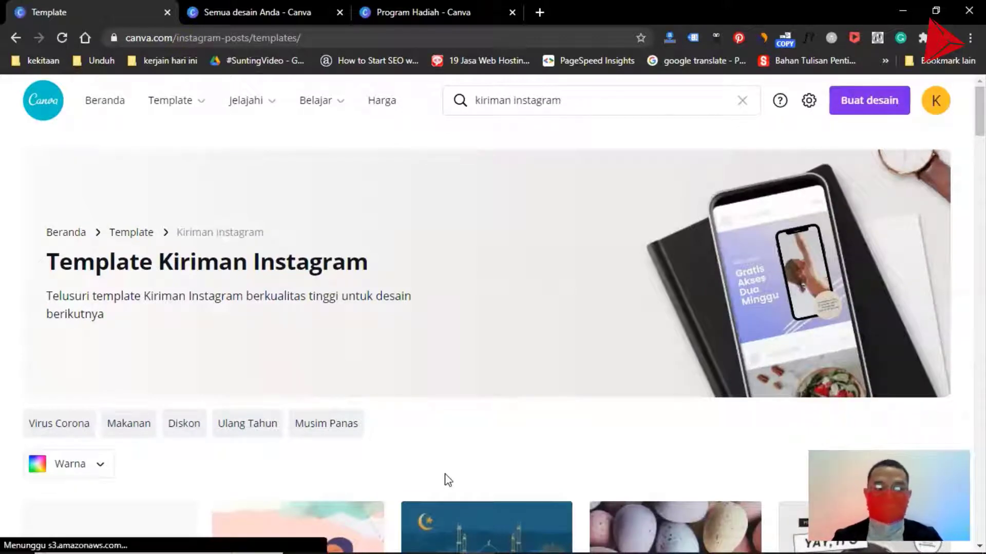
- Switch to the presentation, advance it to the "Pilih Konten" slide, and return to the Instagram post template gallery
scroll(448, 481, down, 4)
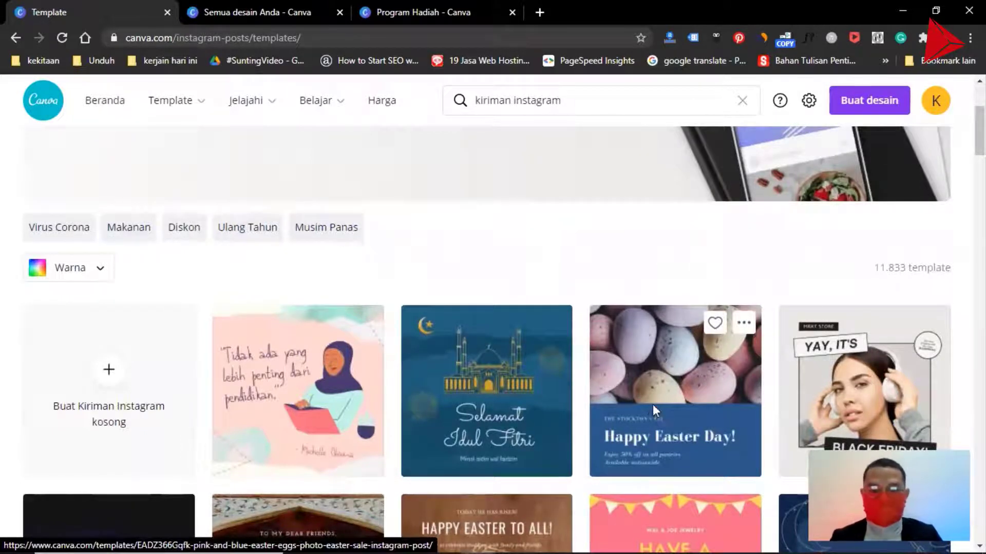
key(alt+Tab)
key(Right)
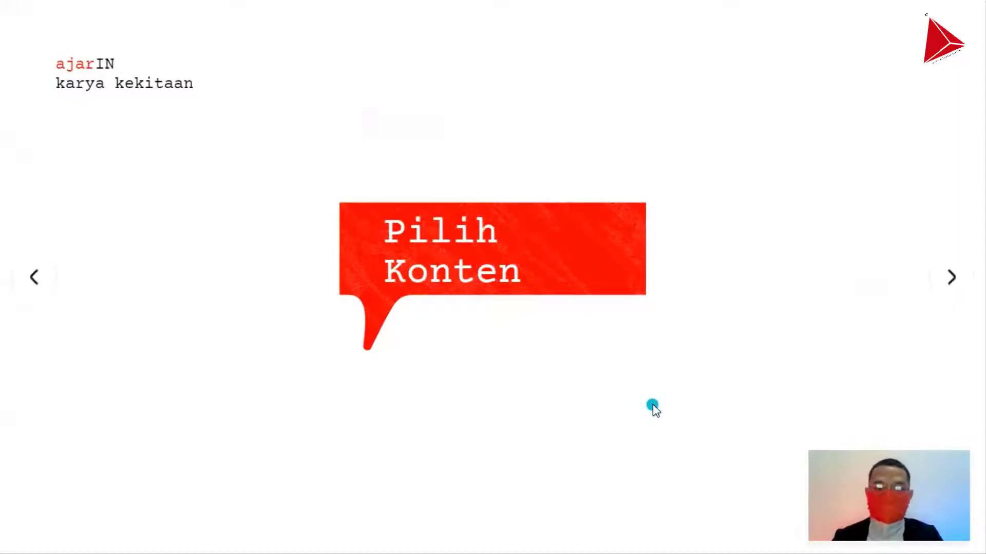
key(alt+Tab)
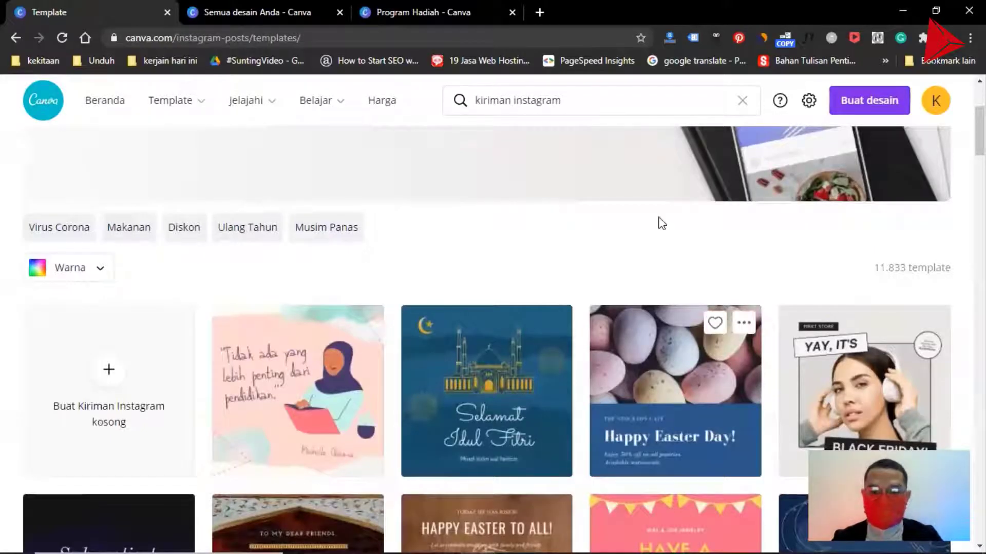
- Create a new design from the "Pink and Blue Easter Eggs Photo Easter Sale Instagram Post" template
scroll(665, 419, down, 2)
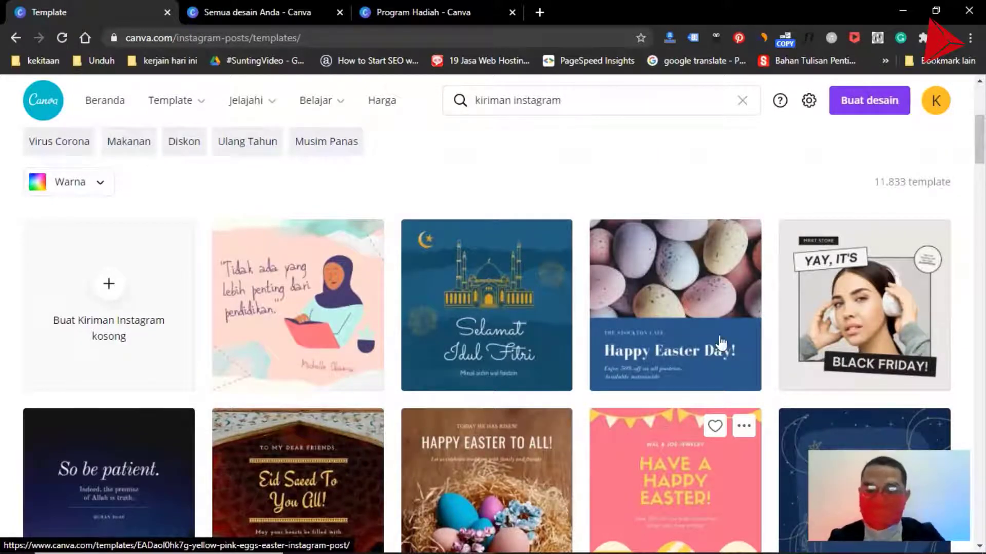
click(638, 303)
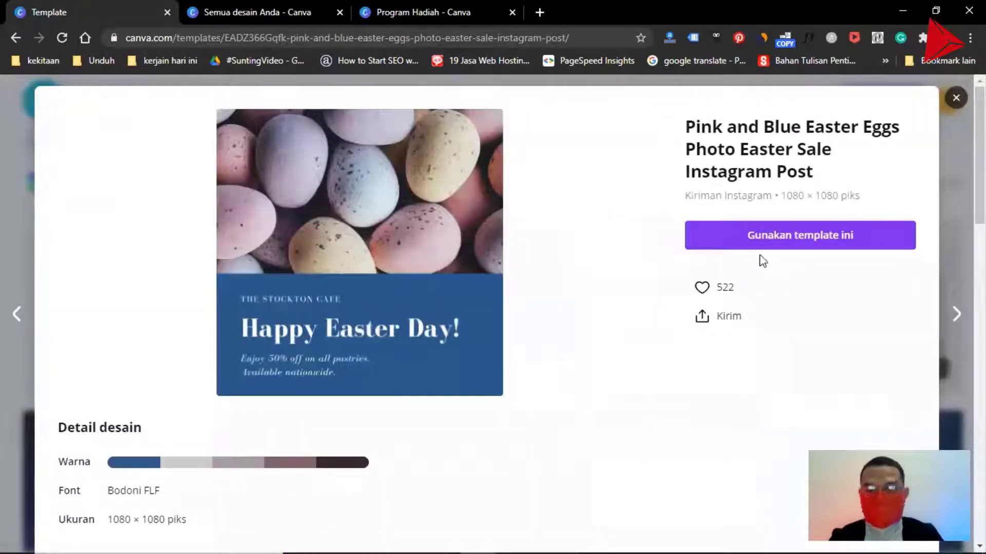
click(771, 242)
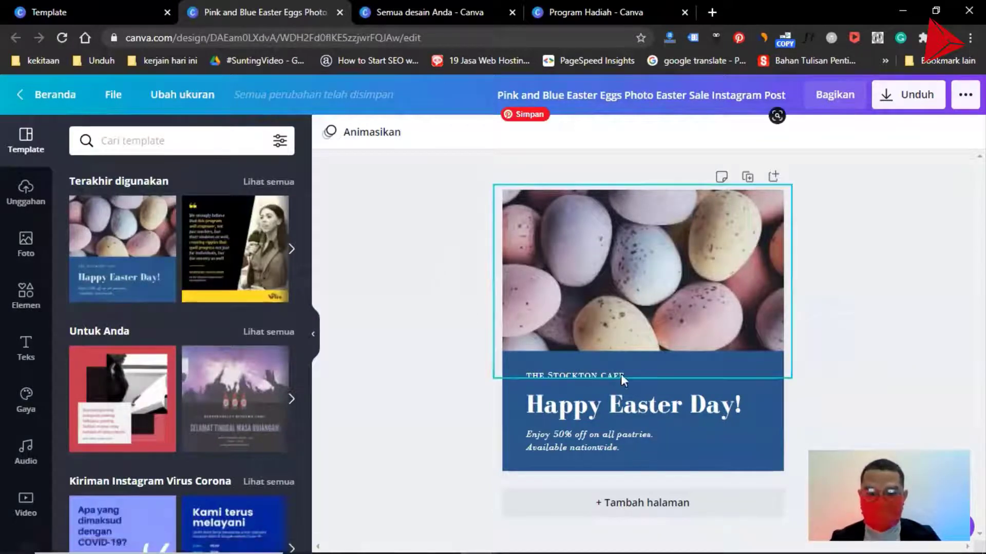
- Look over other designs in the Instagram post template gallery and return to the Easter eggs design
click(108, 17)
click(8, 192)
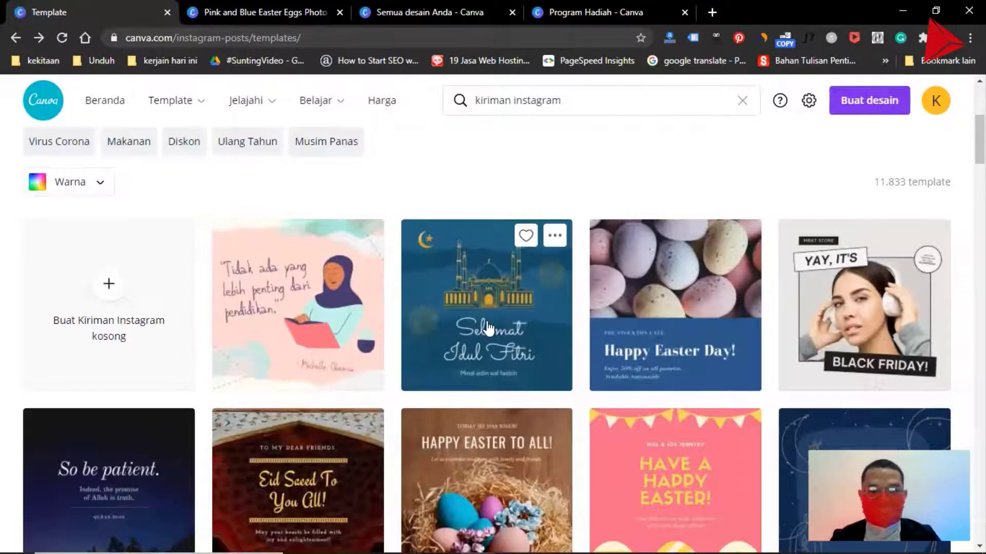
scroll(488, 329, down, 2)
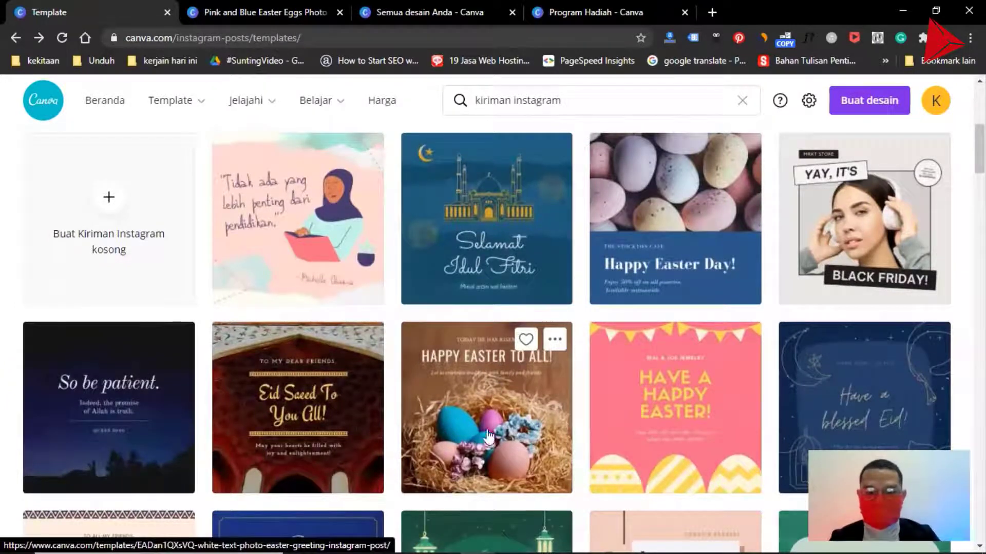
click(277, 11)
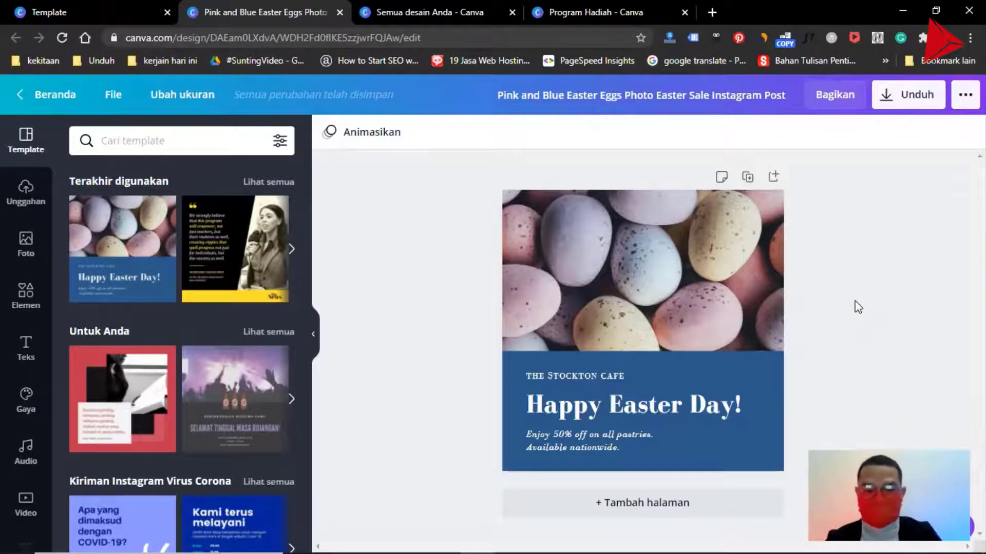
- Present the slide deck in Standar mode, advance to the "Ubah Desain" slide, and switch back to the Easter eggs design
key(alt+Tab)
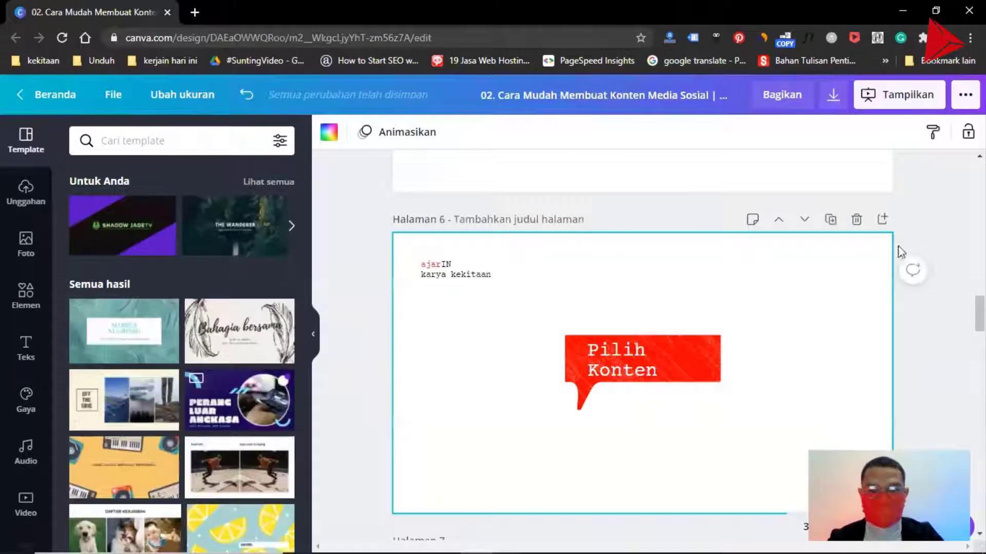
click(902, 97)
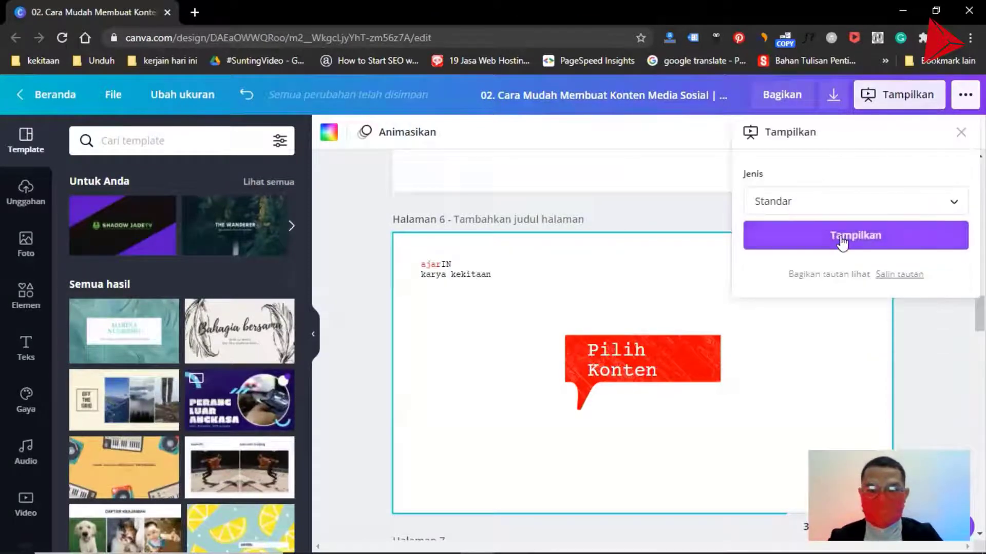
click(842, 235)
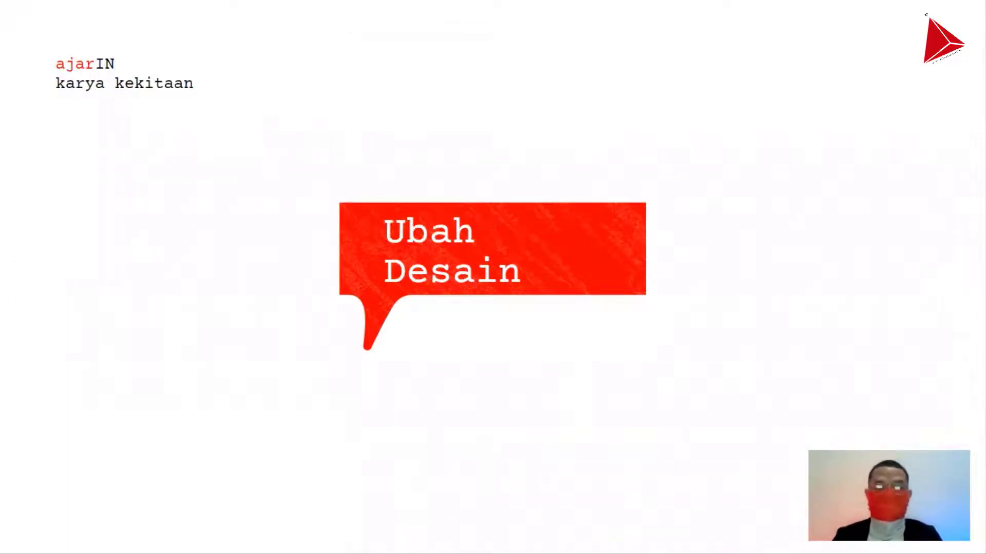
key(alt+Tab)
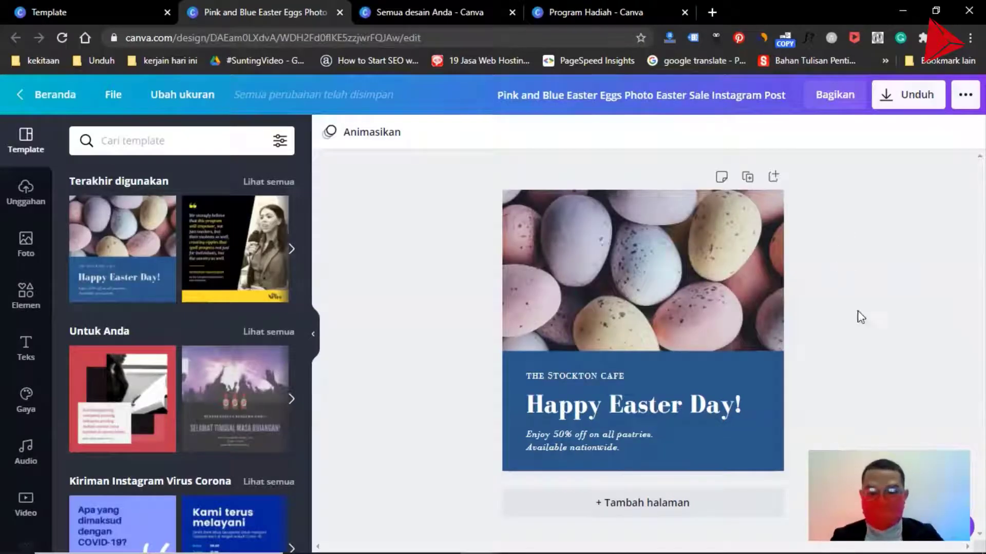
- Change the blue panel behind the text to the standard red colour
click(757, 397)
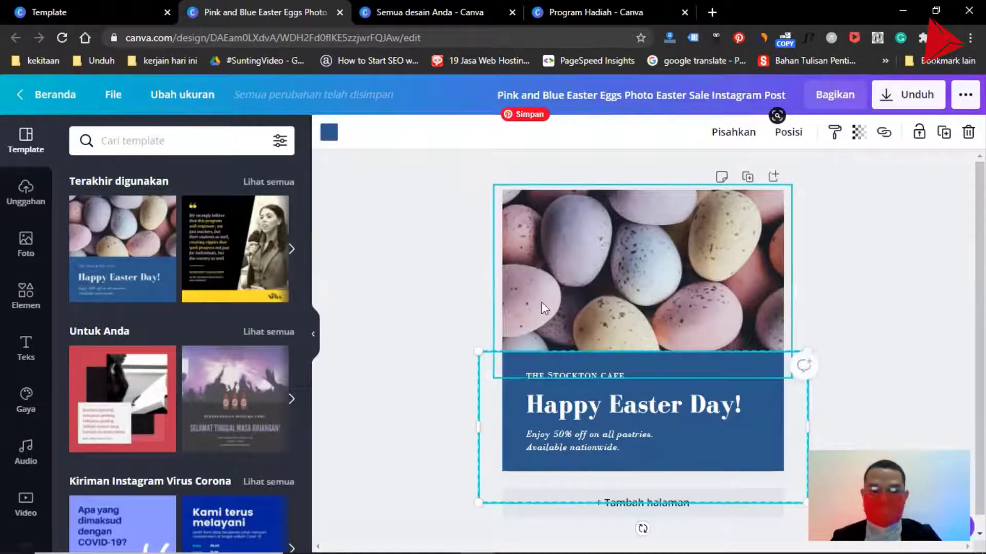
click(451, 286)
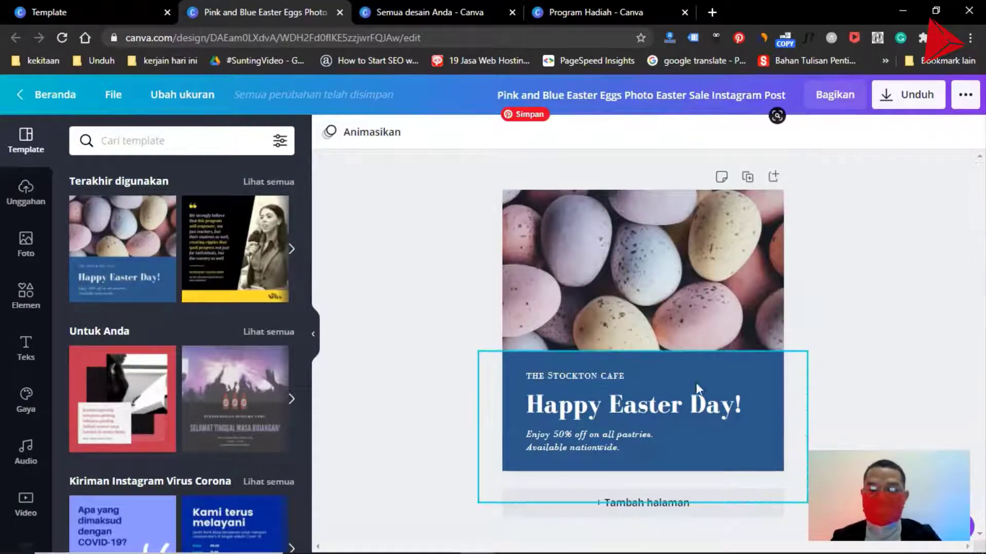
click(762, 414)
click(323, 135)
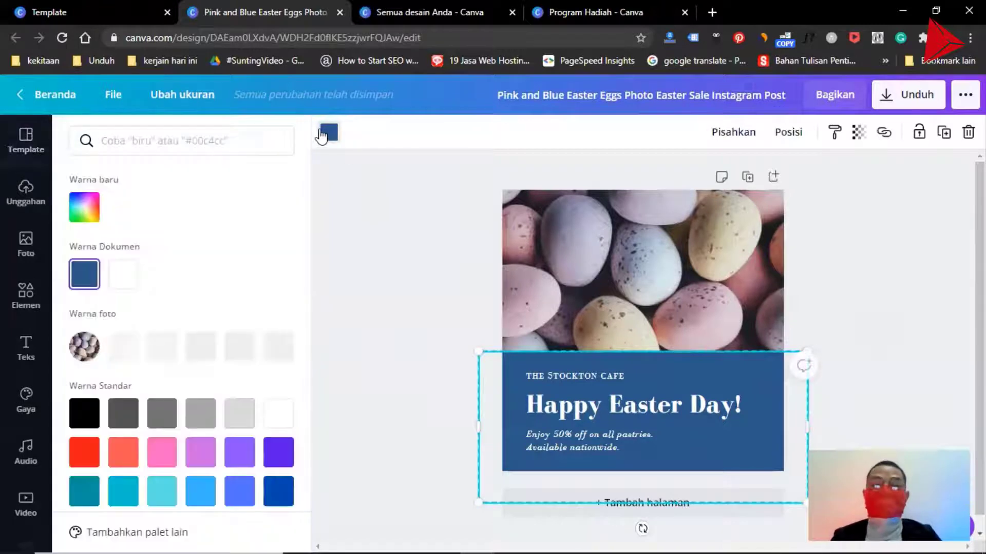
click(84, 206)
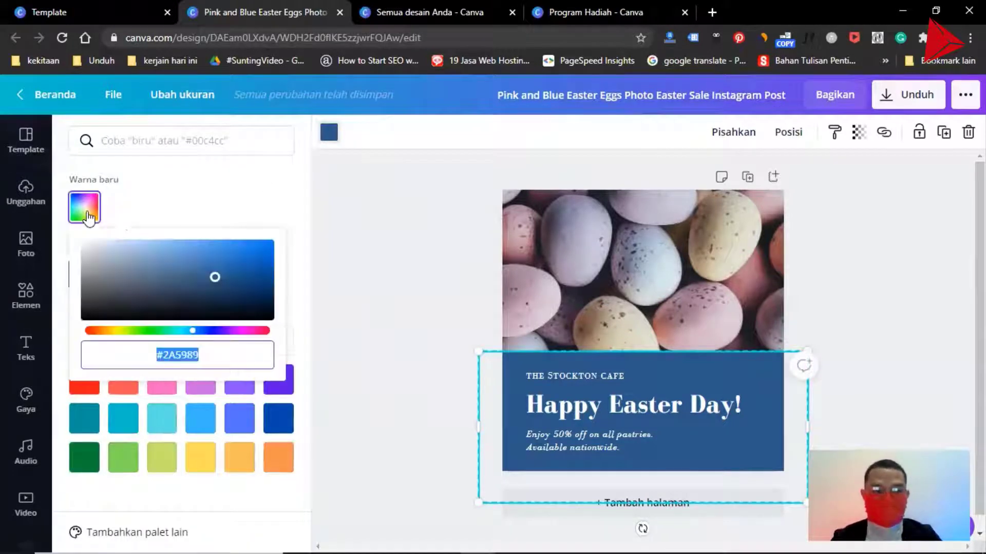
click(83, 391)
click(416, 298)
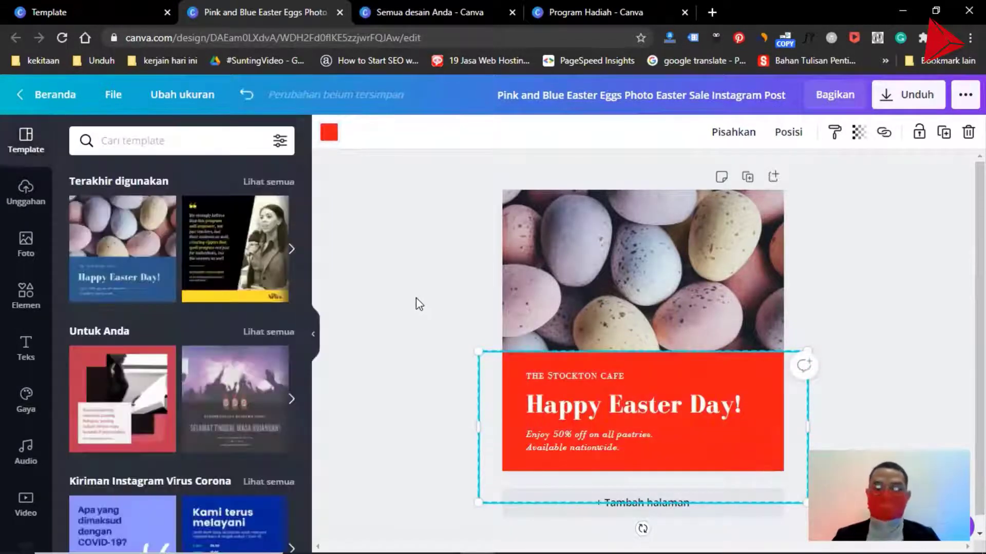
click(416, 298)
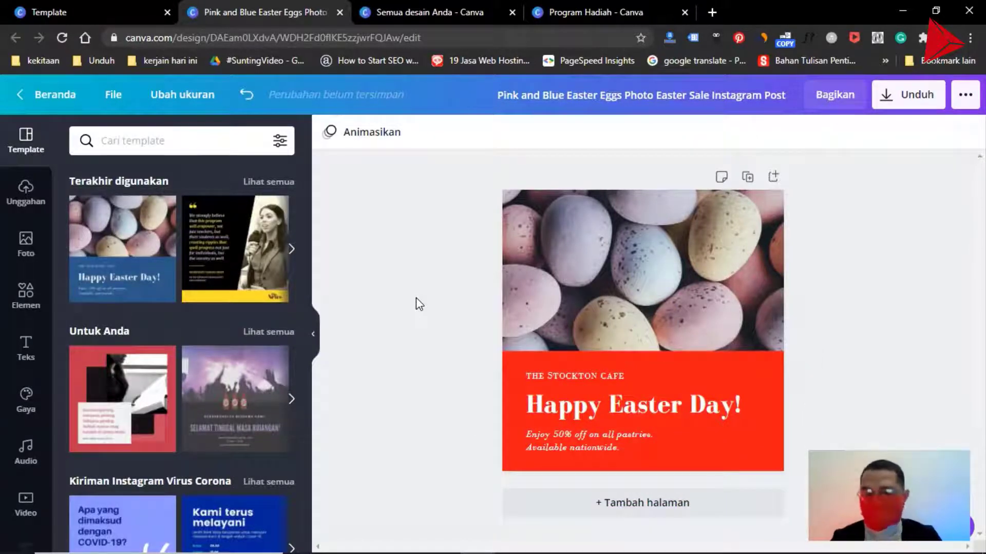
- Replace the small text line above the headline with "#PROMOKHUSUS"
click(553, 374)
double_click(555, 374)
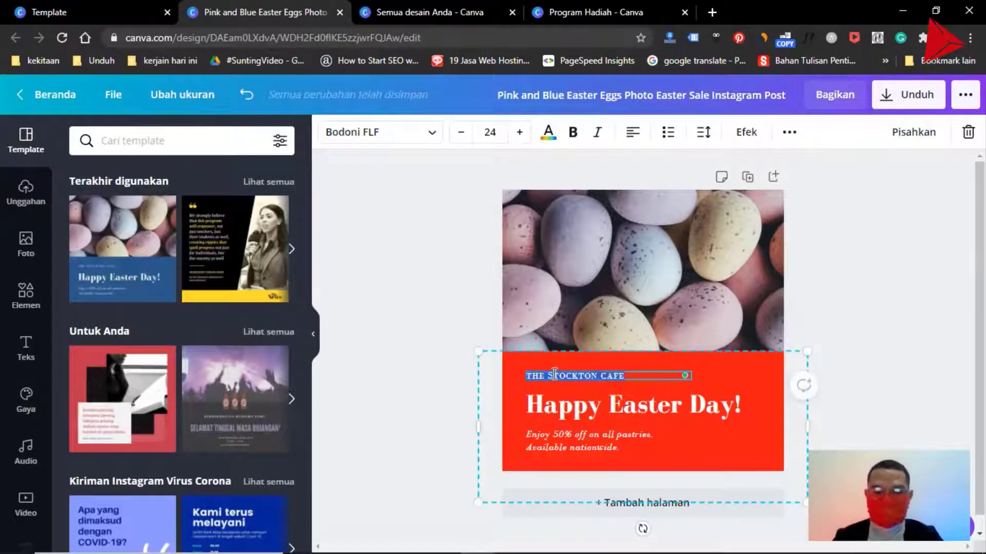
text(PROM)
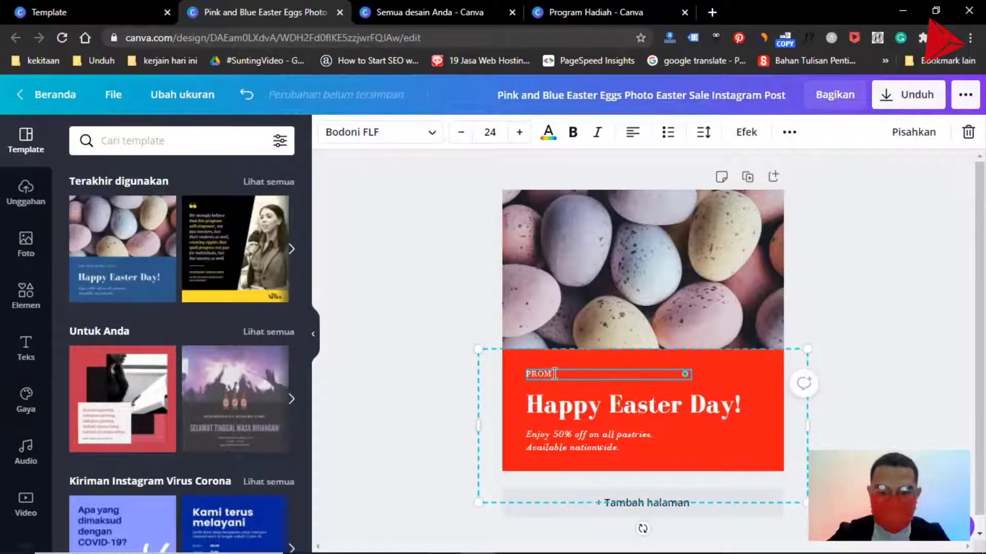
text(OKH)
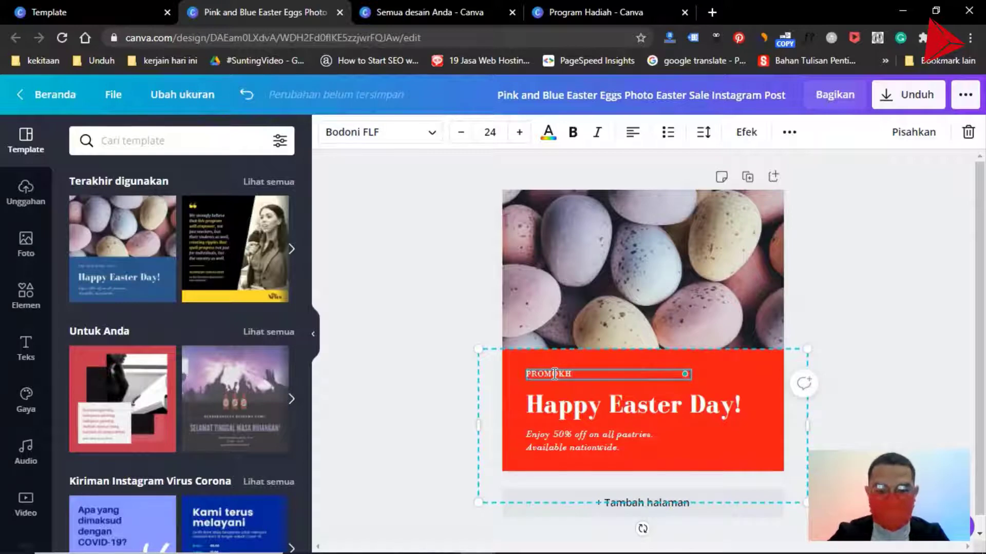
text(USS)
key(BackSpace)
key(BackSpace)
text(SUS)
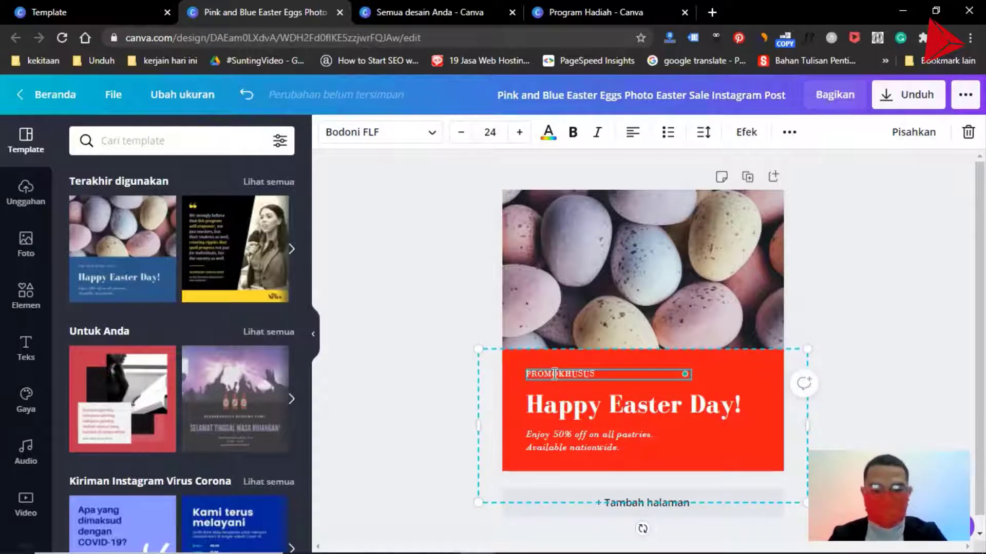
key(Home)
text(#)
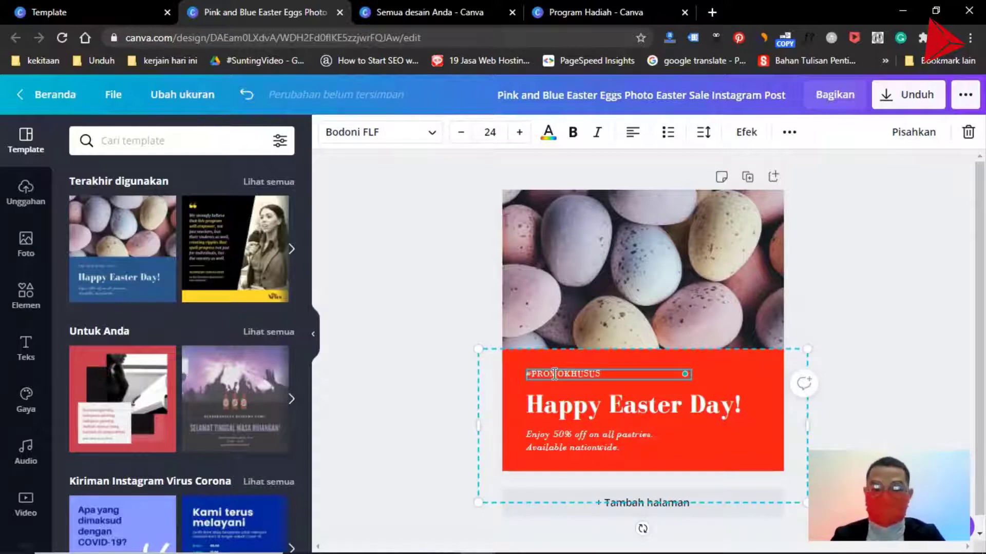
click(575, 434)
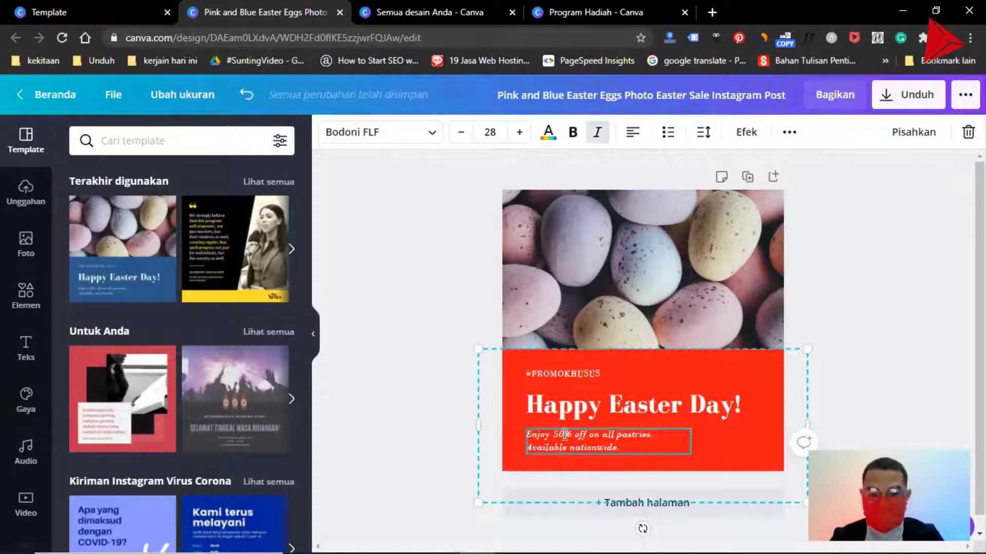
key(shift+Home)
key(Home)
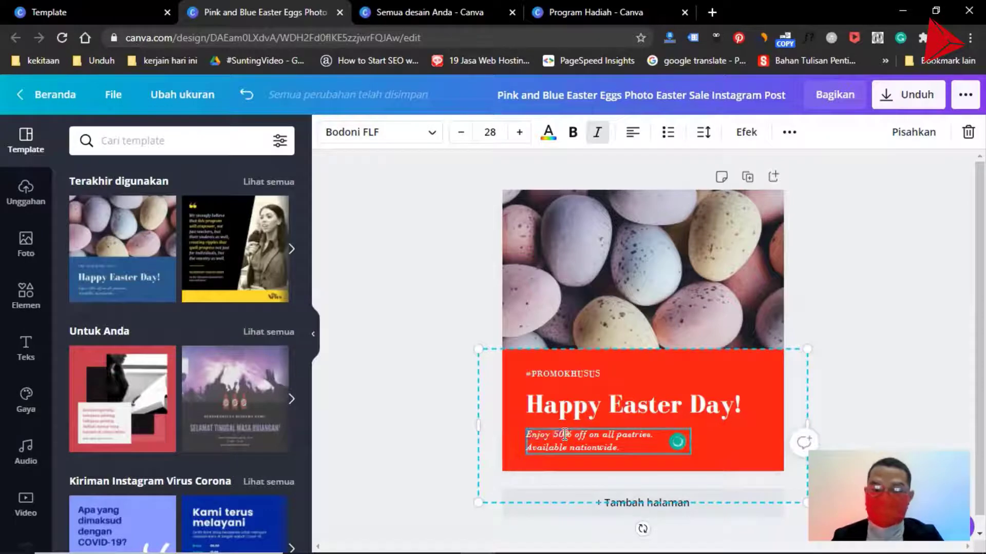
key(ctrl+shift+Right)
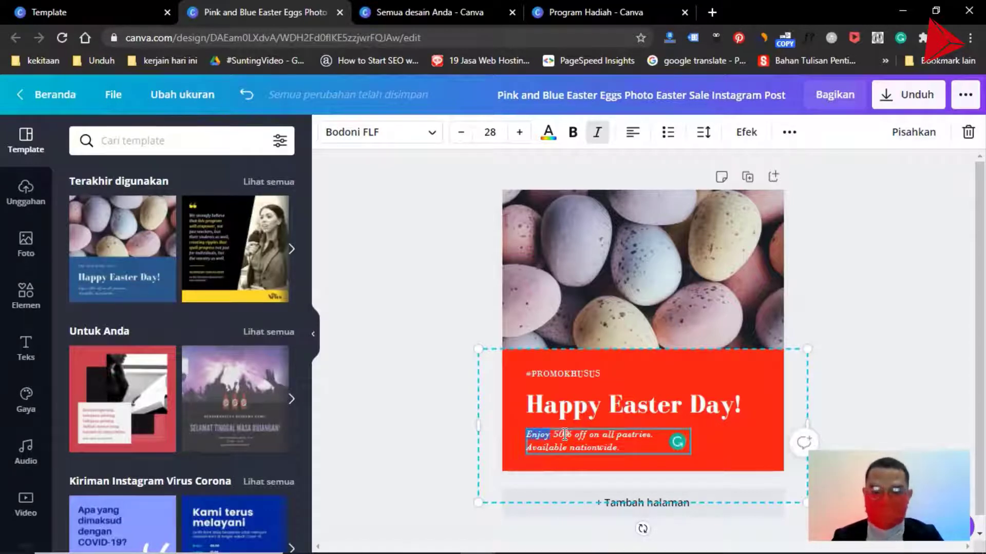
- Replace the "Happy Easter Day!" headline with "Selamat Paskah"
double_click(565, 406)
key(shift+End)
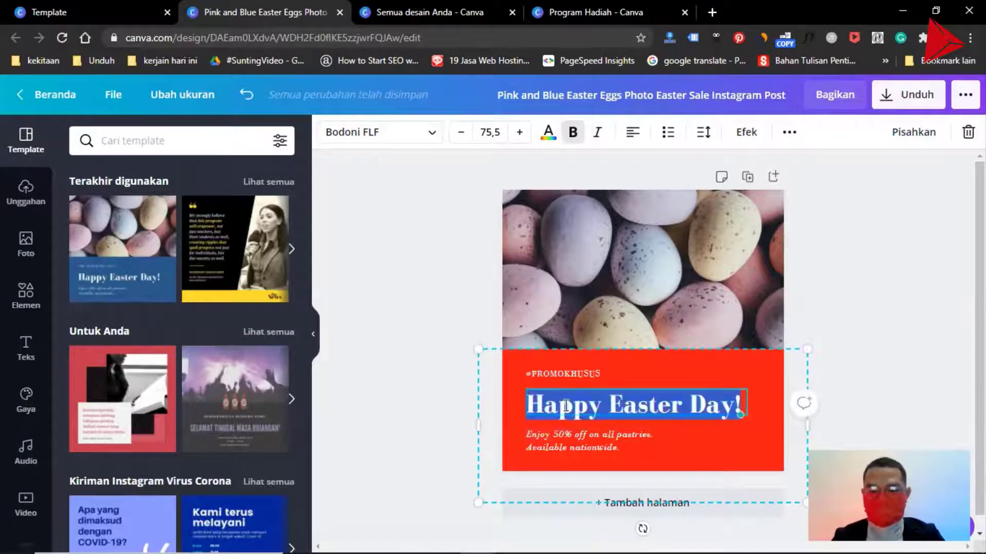
text(Selamat Paskah)
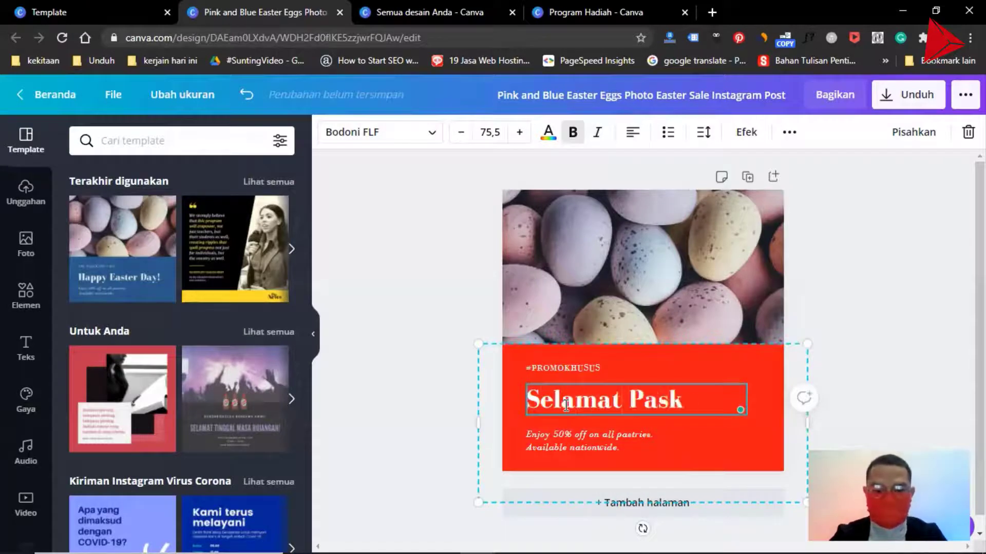
- Replace the word "Enjoy" in the italic text below the headline with "Nikmatin diskon"
triple_click(544, 441)
double_click(543, 441)
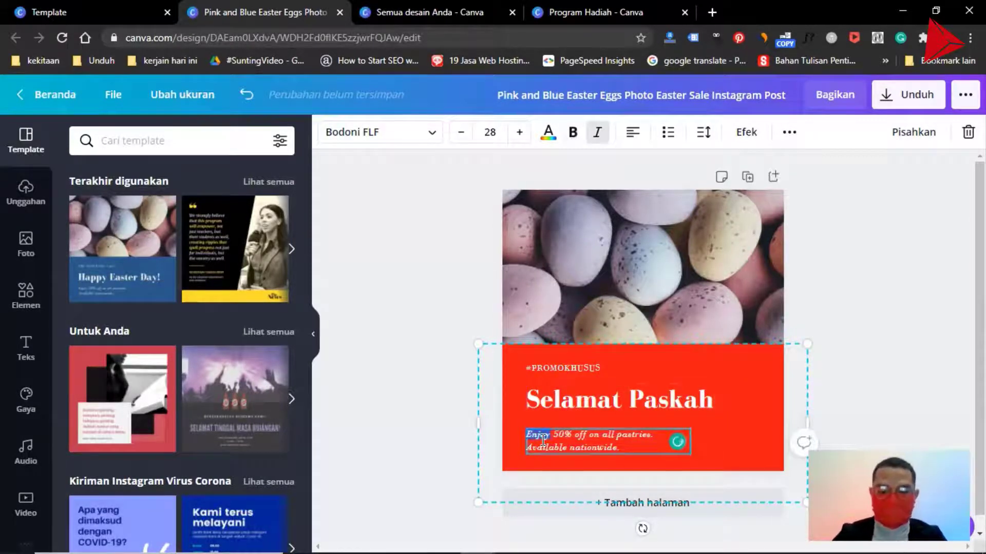
text(Nik)
text(matin di)
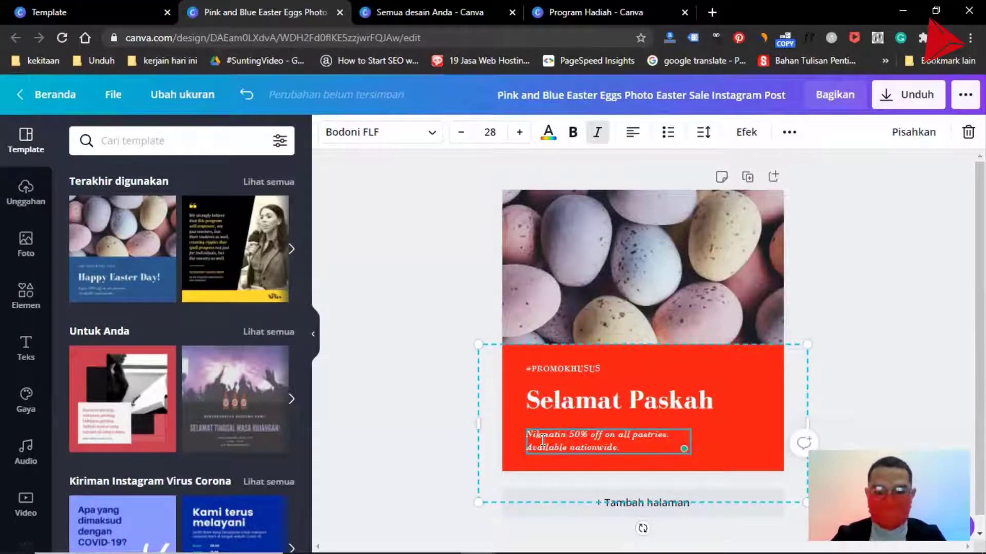
text(kson)
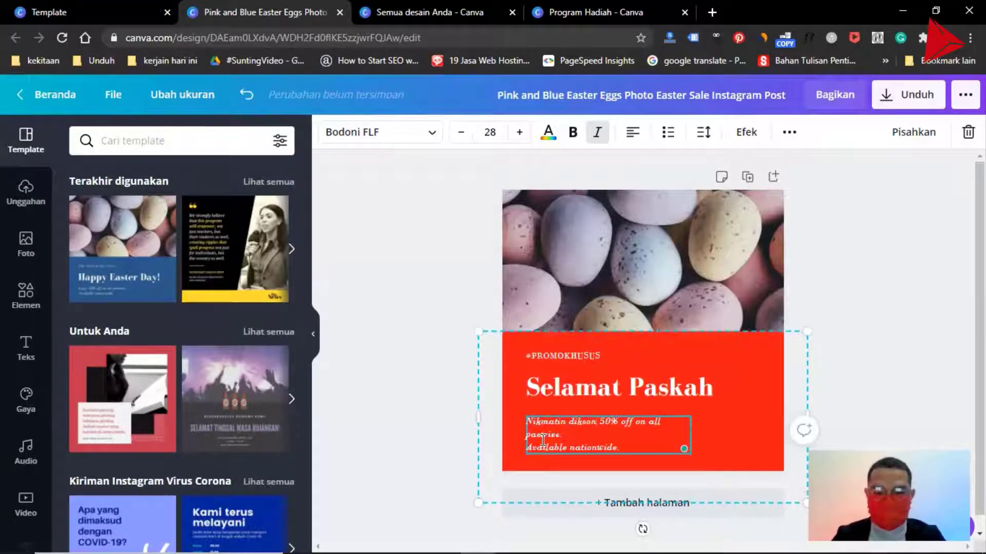
key(BackSpace)
key(BackSpace)
key(BackSpace)
key(BackSpace)
text(sson)
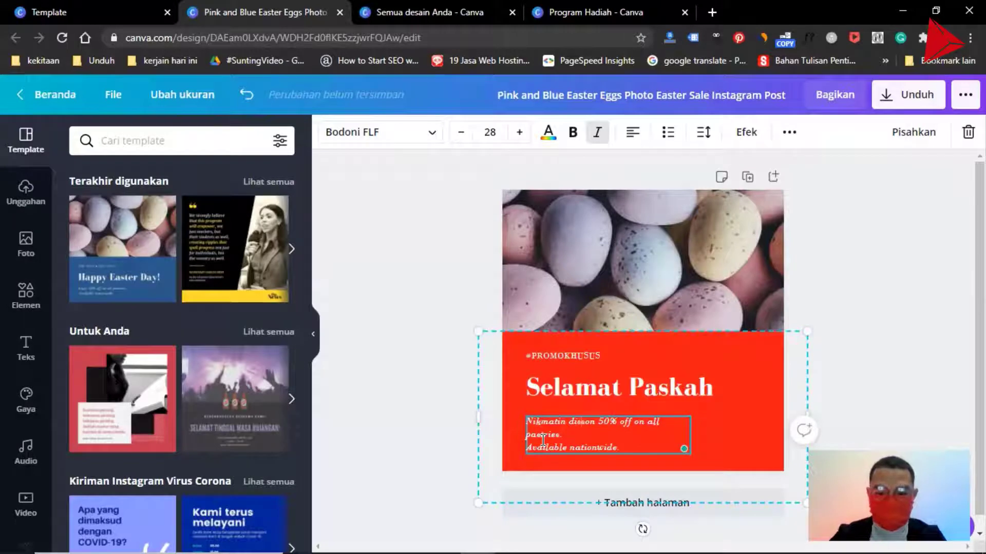
key(BackSpace)
key(BackSpace)
key(BackSpace)
text(kon)
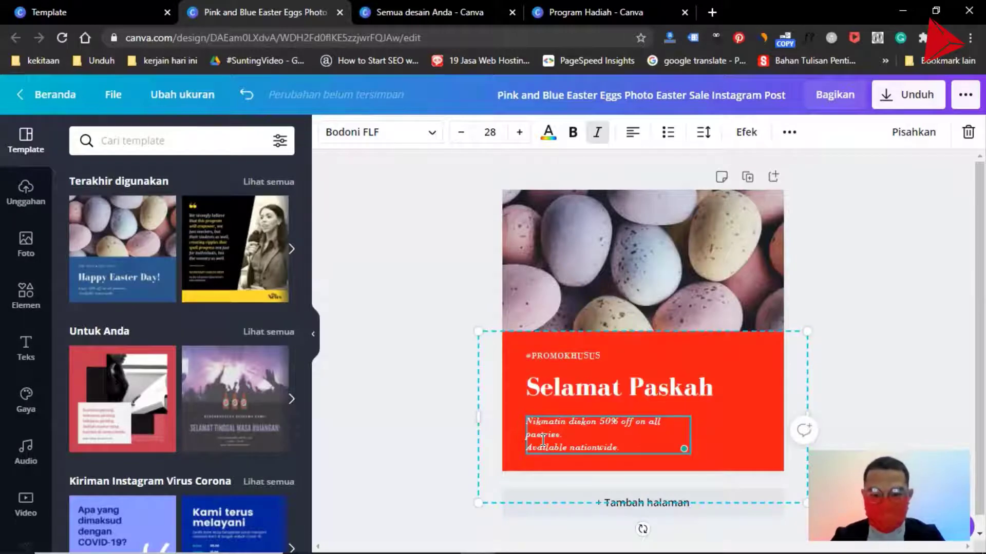
- Delete "off on all pastries" after "50%" in the italic text, keeping the full stop
key(ctrl+shift+Right)
key(ctrl+shift+Right)
key(ctrl+shift+Right)
key(ctrl+shift+Right)
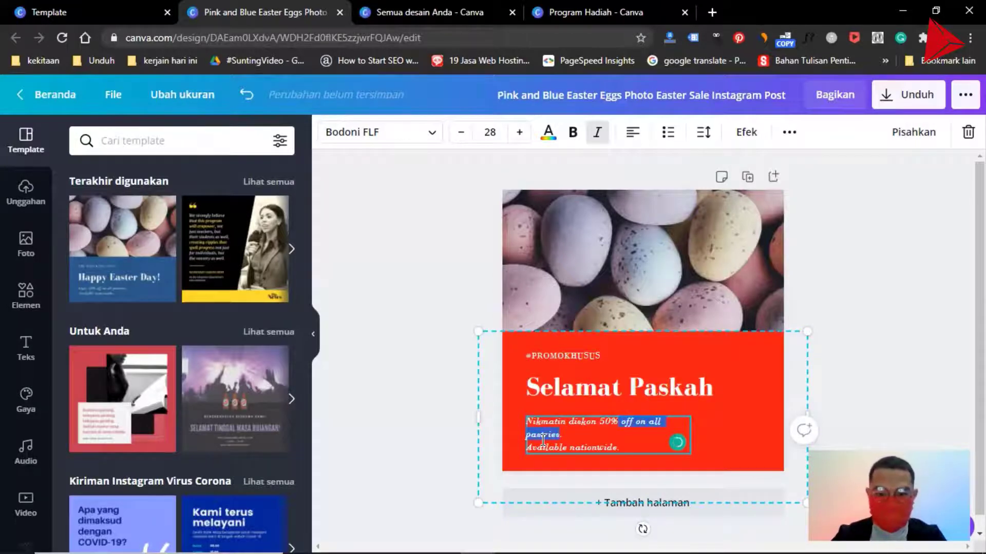
key(BackSpace)
- Replace "Available nationwide" in the second italic line with "Dari semua produk kita"
key(Right)
key(Right)
key(ctrl+shift+Right)
key(ctrl+shift+Right)
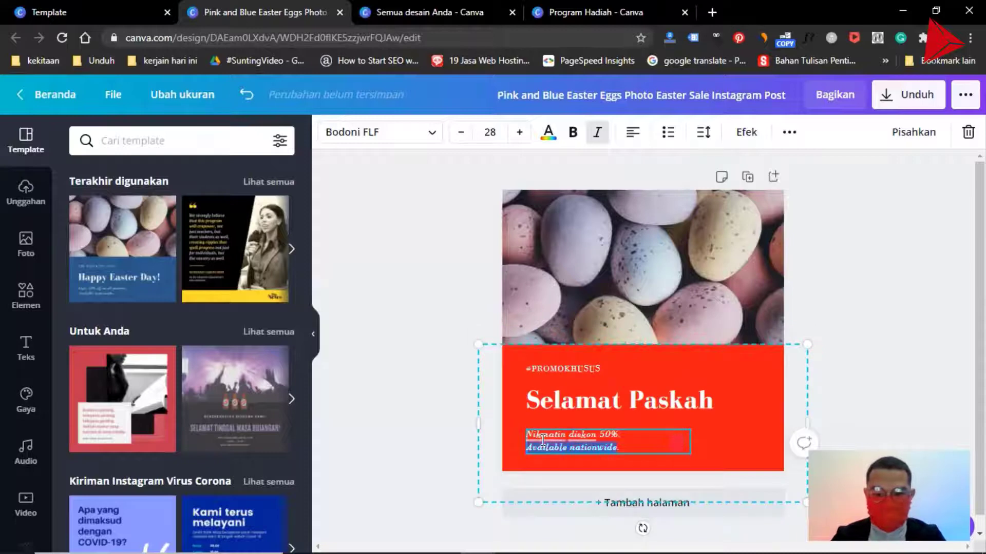
text(Dari semua p)
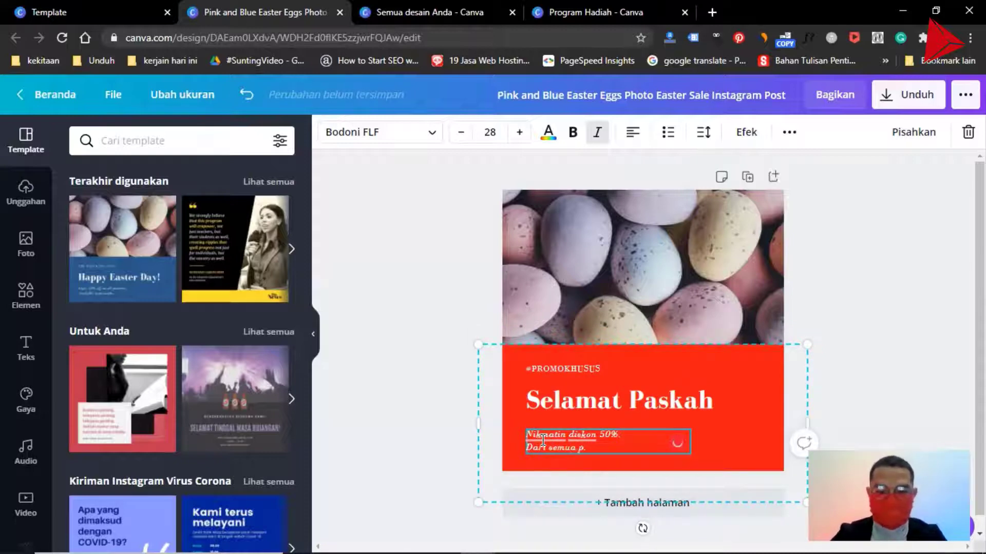
text(roduk lai)
key(BackSpace)
key(BackSpace)
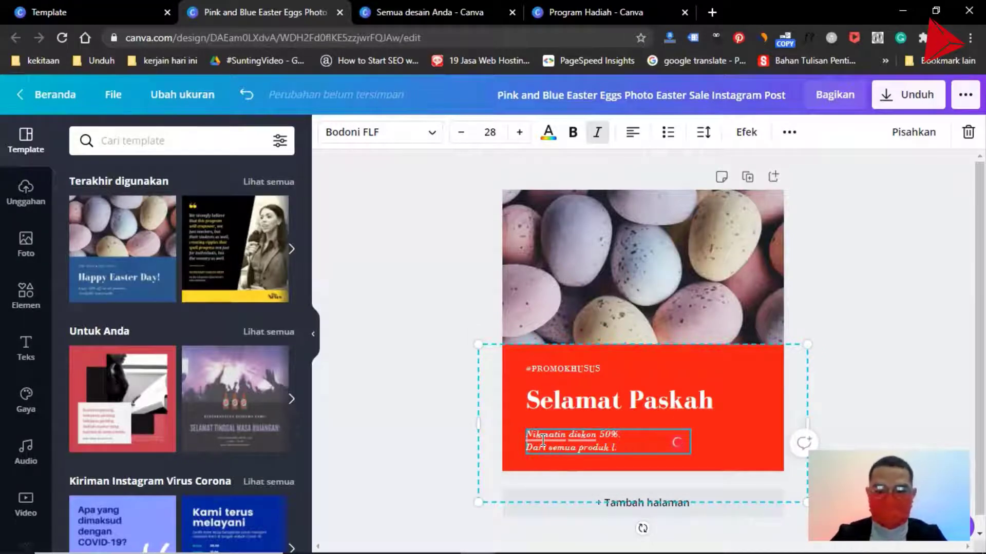
key(BackSpace)
text(kita)
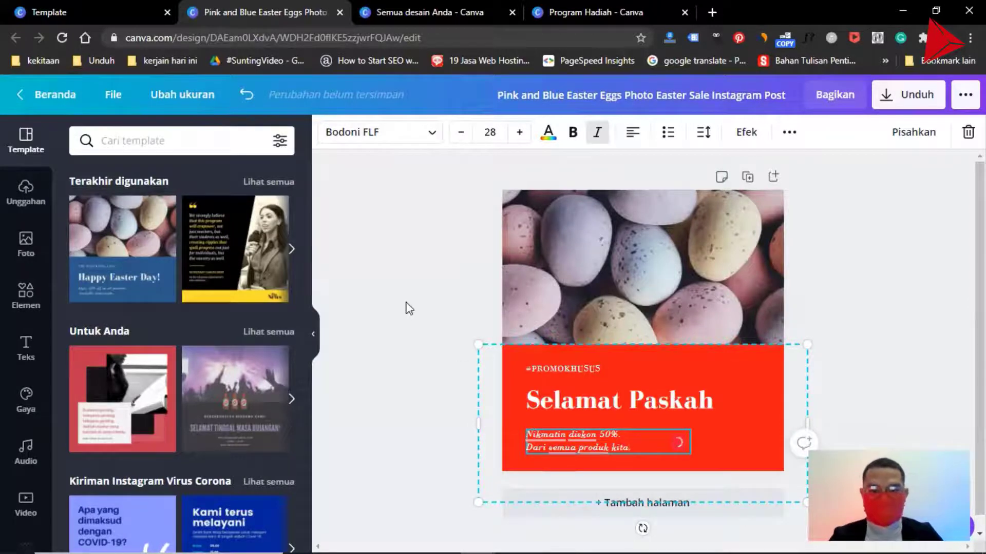
click(409, 308)
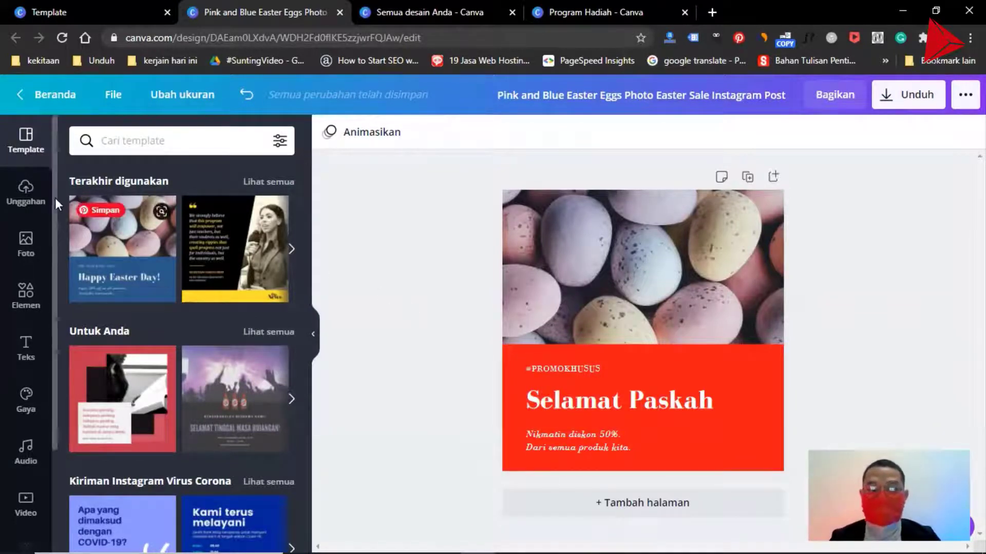
- Add the uploaded red triangle logo to the design and shrink it into the upper-right corner of the egg photo
click(30, 195)
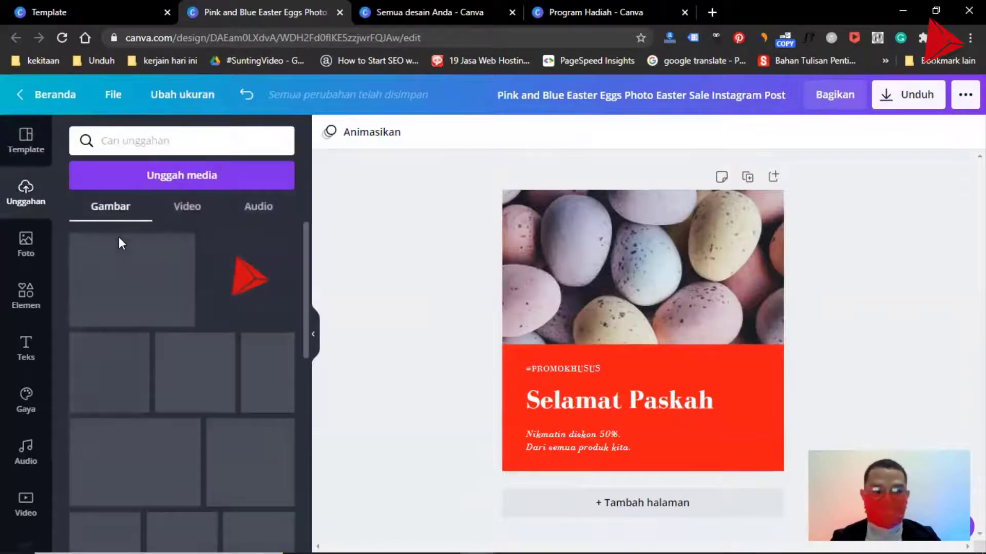
click(238, 281)
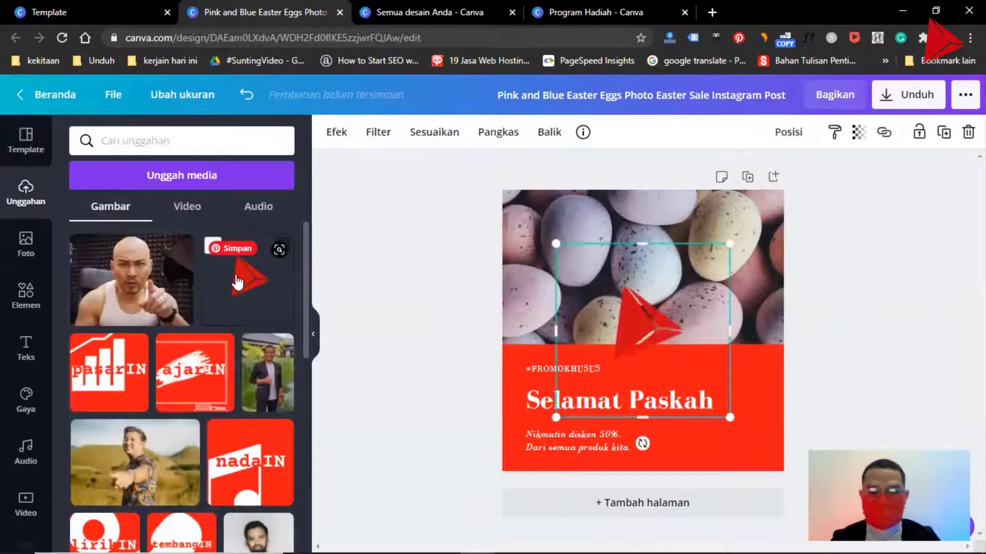
drag(613, 322, 664, 263)
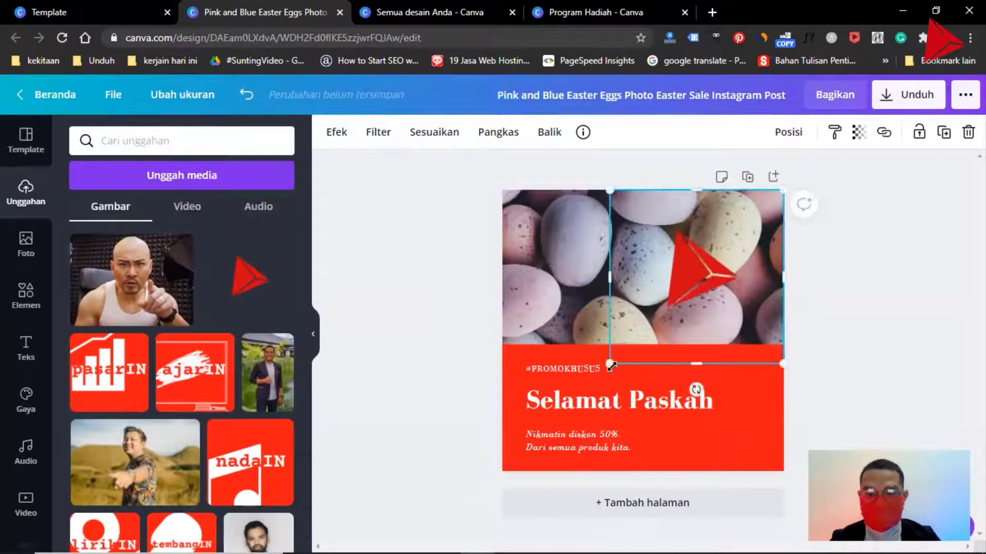
drag(609, 362, 742, 230)
click(875, 343)
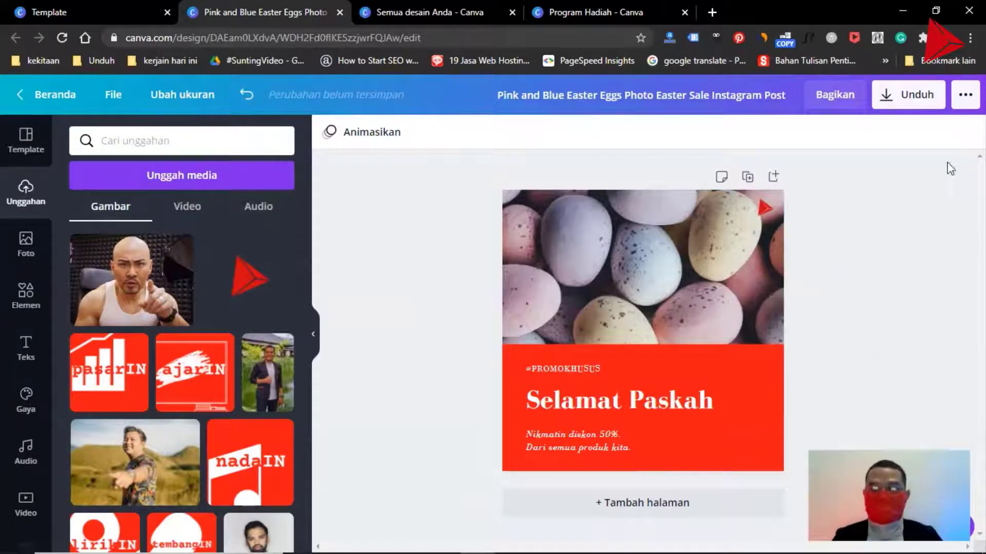
- Download the design as a PNG at size 1 and show the saved file in its folder
click(904, 102)
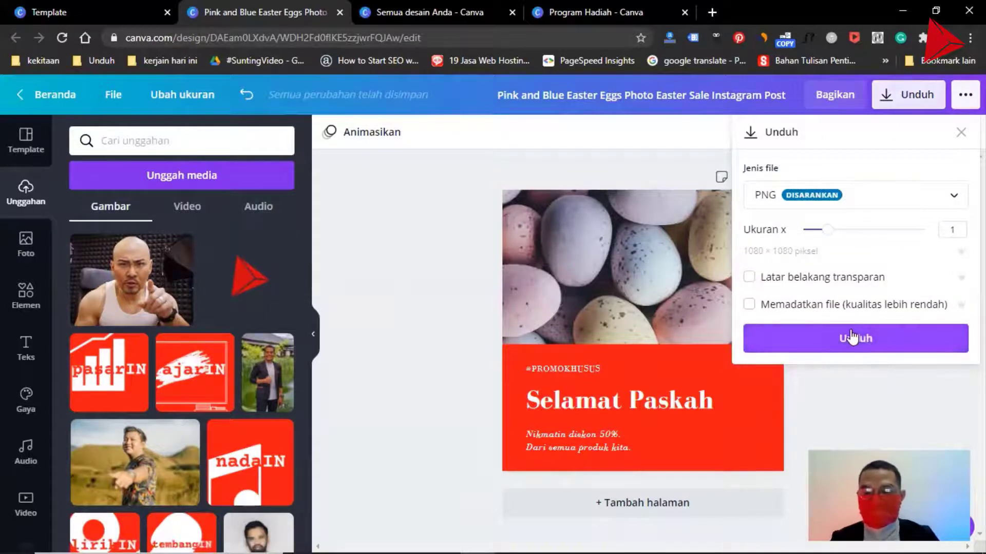
click(850, 329)
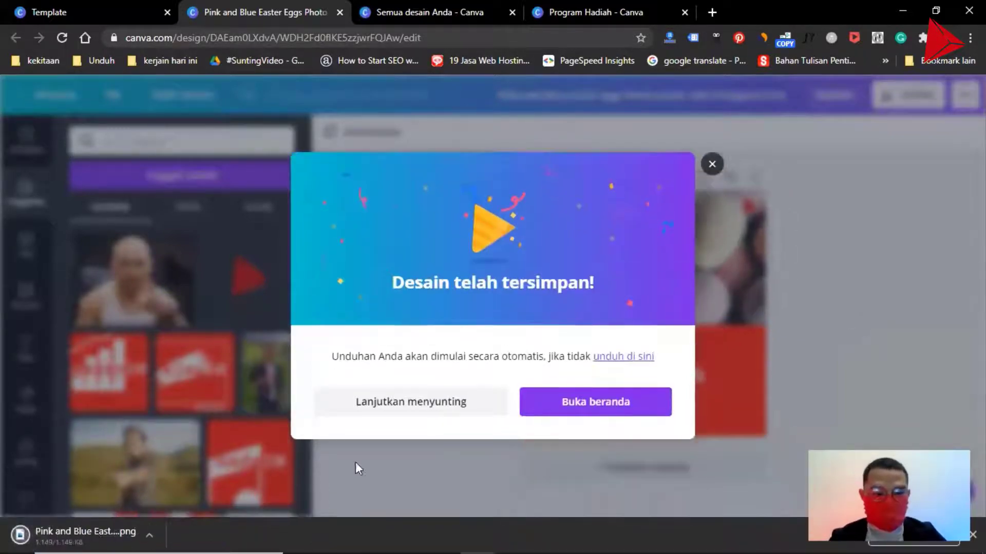
click(149, 534)
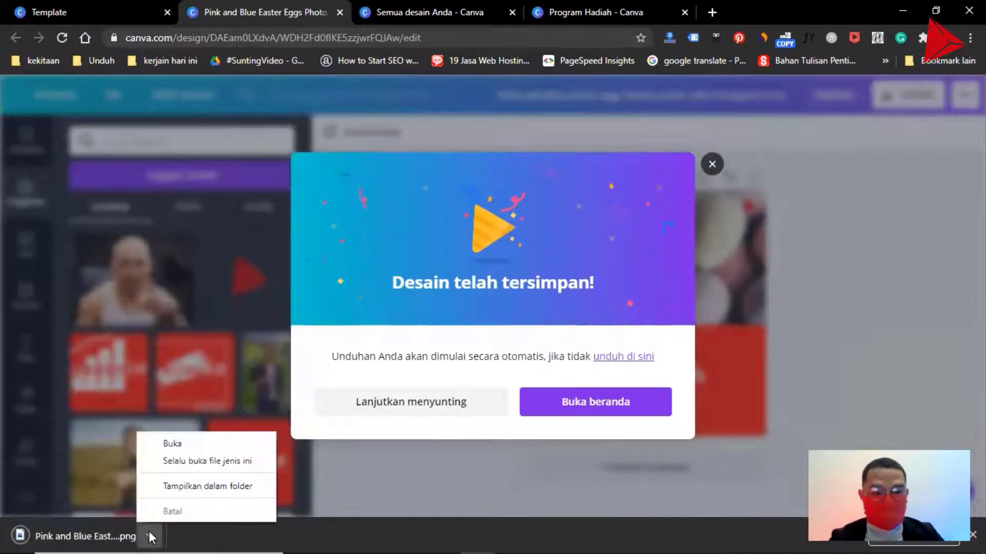
click(211, 489)
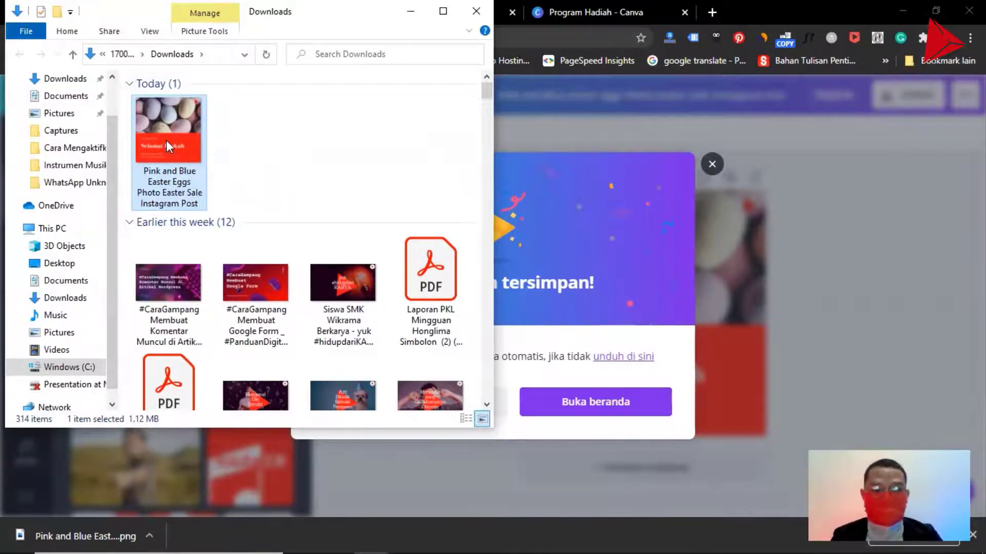
- Switch to the presentation window to review its workflow slides, and return to the Canva design
key(alt+Tab)
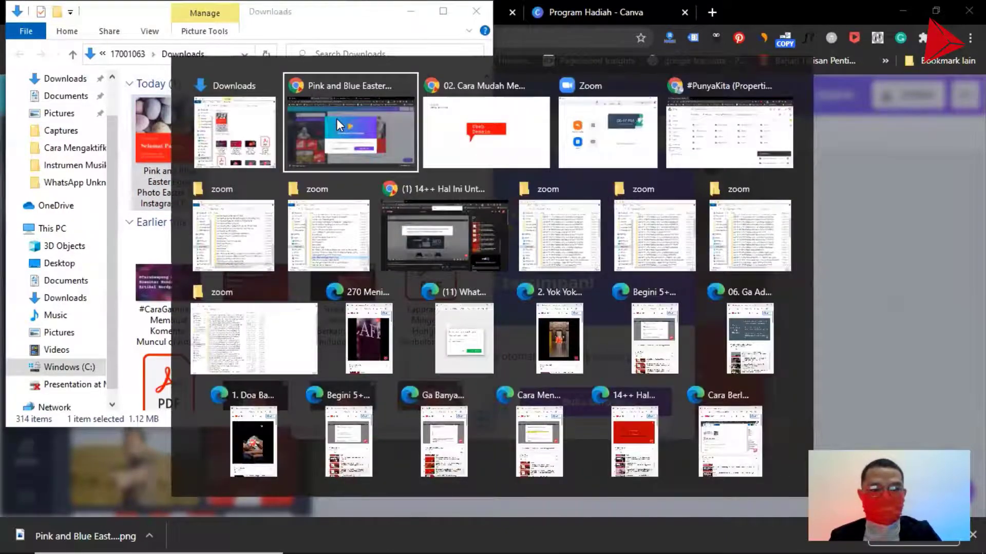
key(alt+Tab)
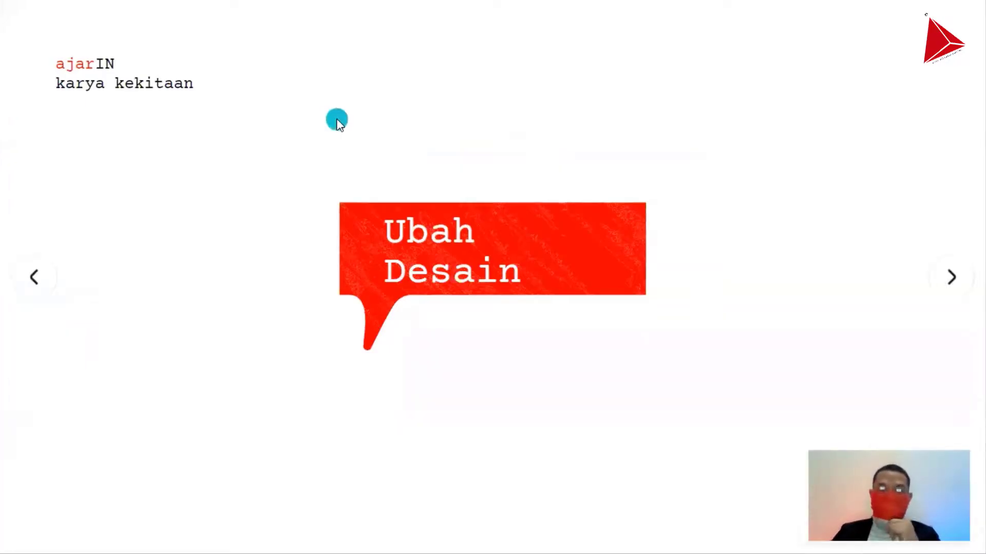
key(Right)
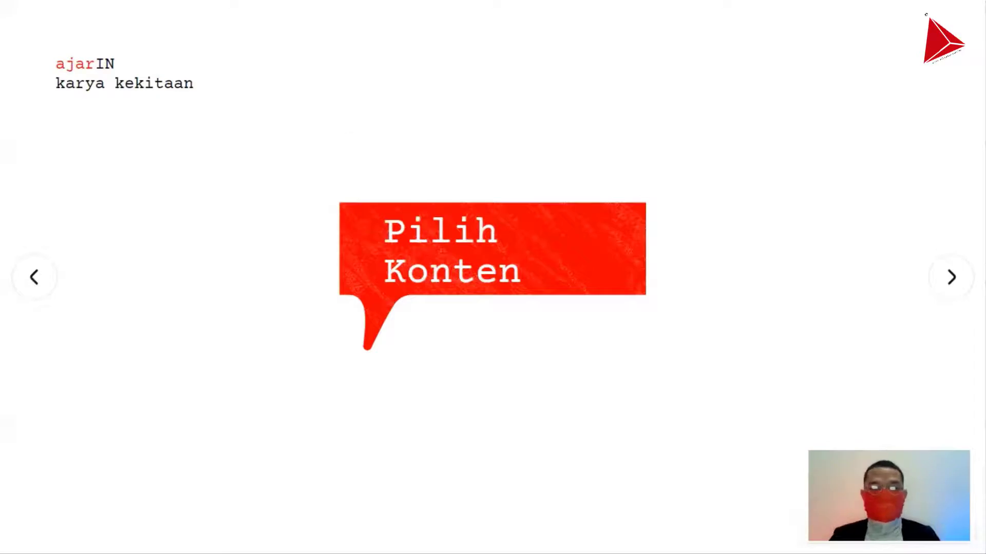
key(Right)
key(Left)
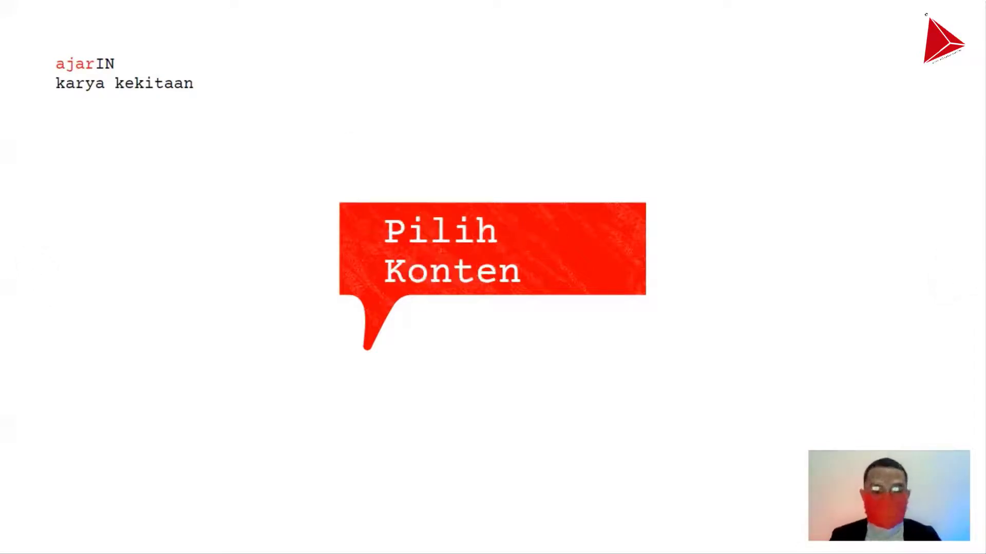
key(Left)
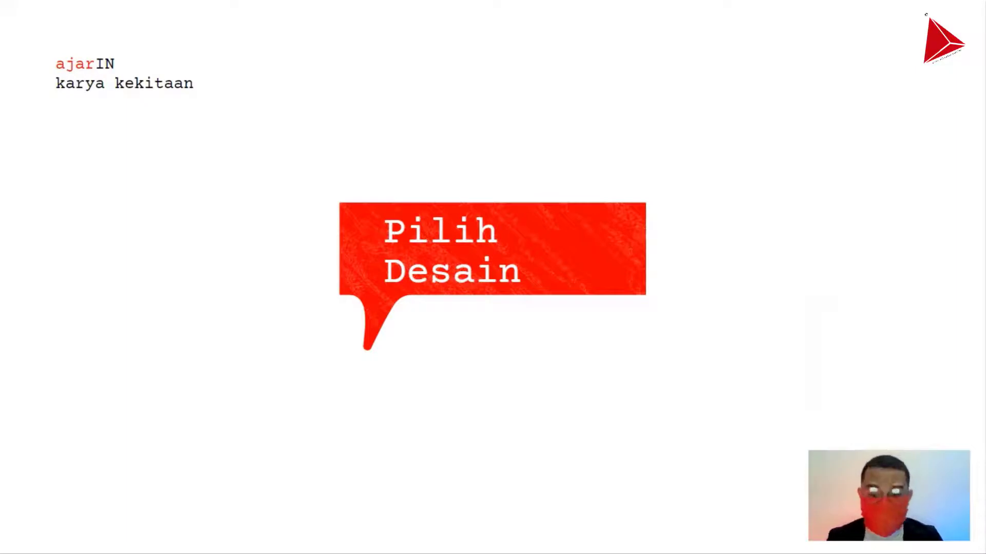
key(Left)
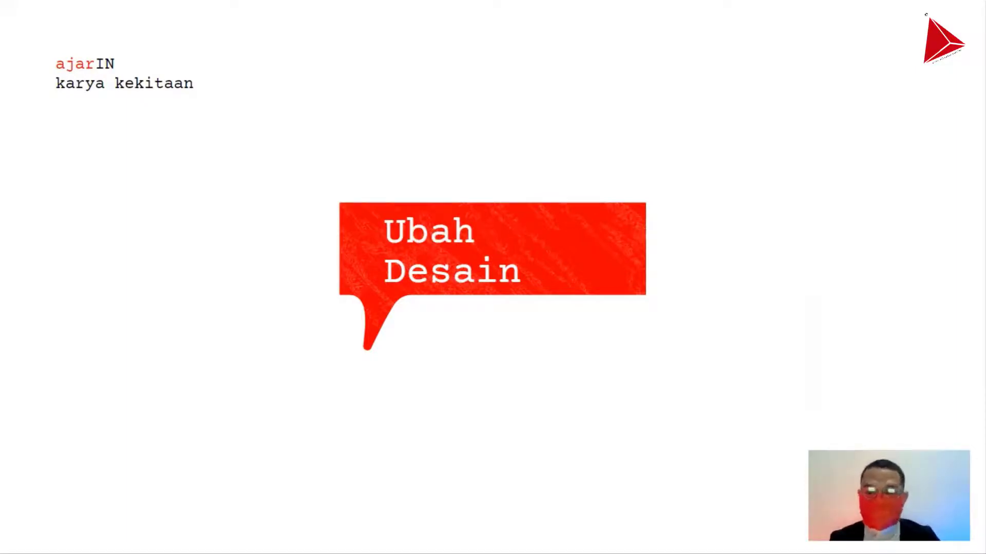
key(Left)
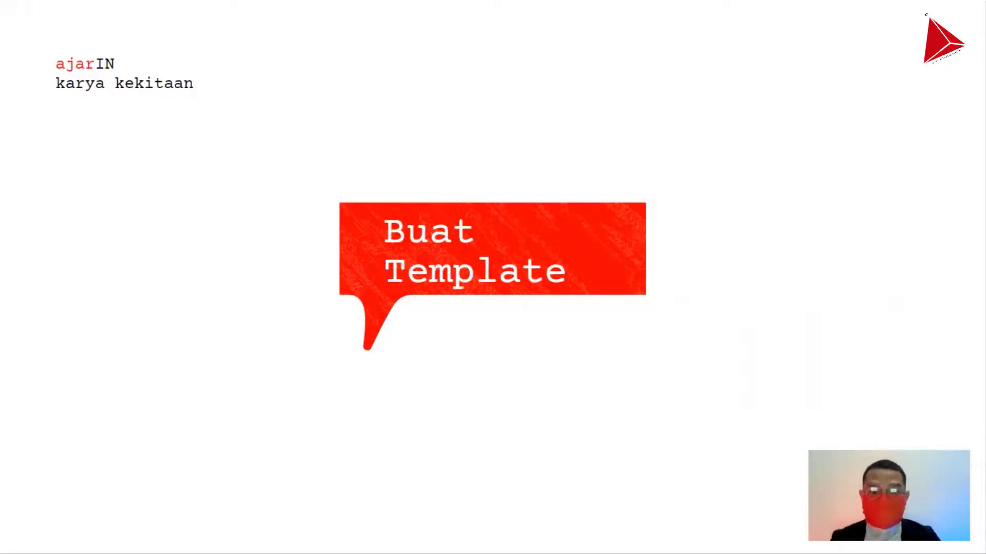
key(alt+Tab)
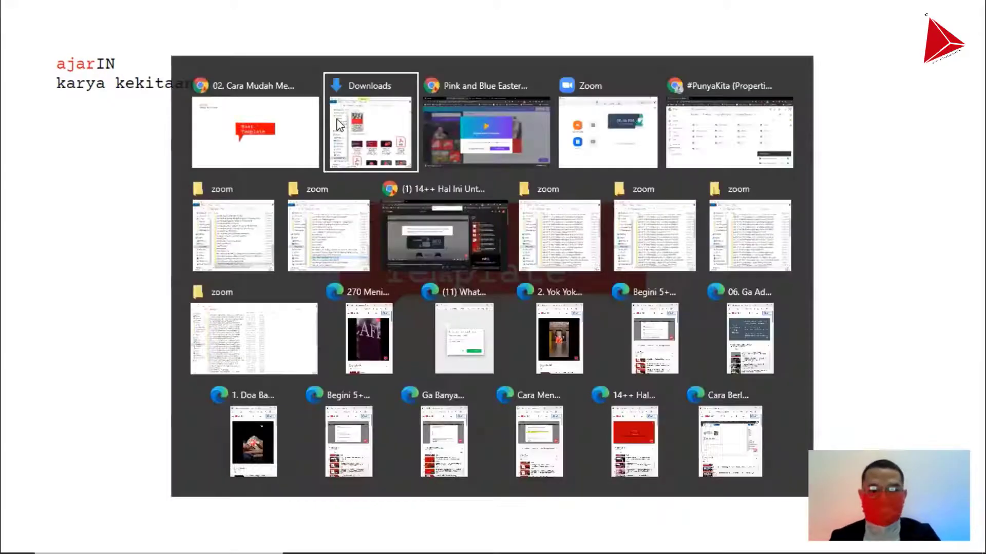
key(alt+Tab)
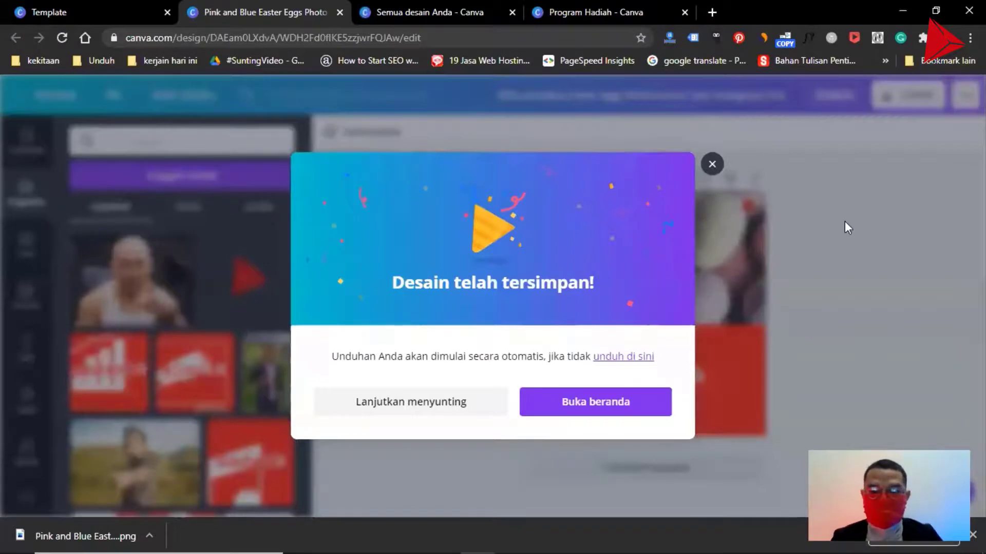
- Dismiss the download confirmation and look through the Instagram post templates and the list of all designs
click(854, 237)
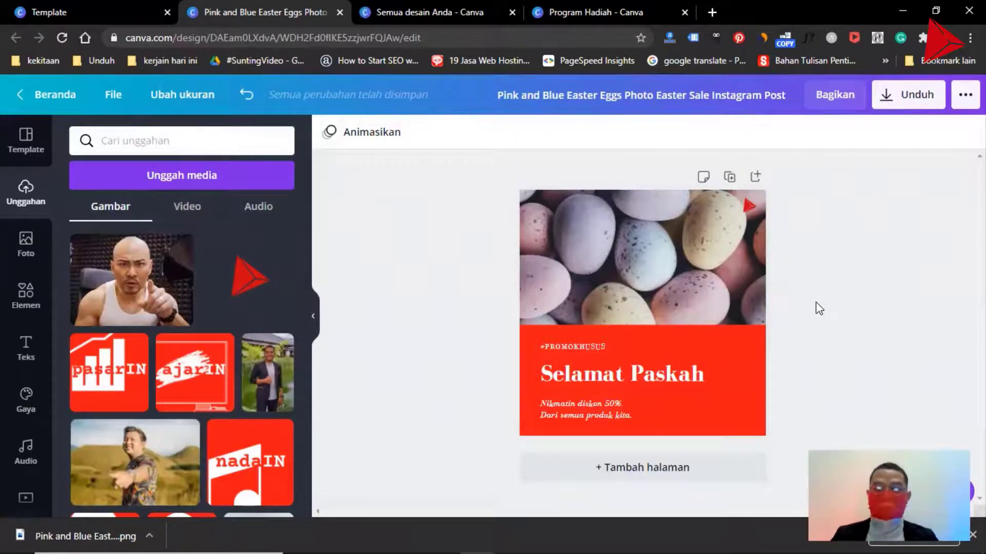
click(579, 345)
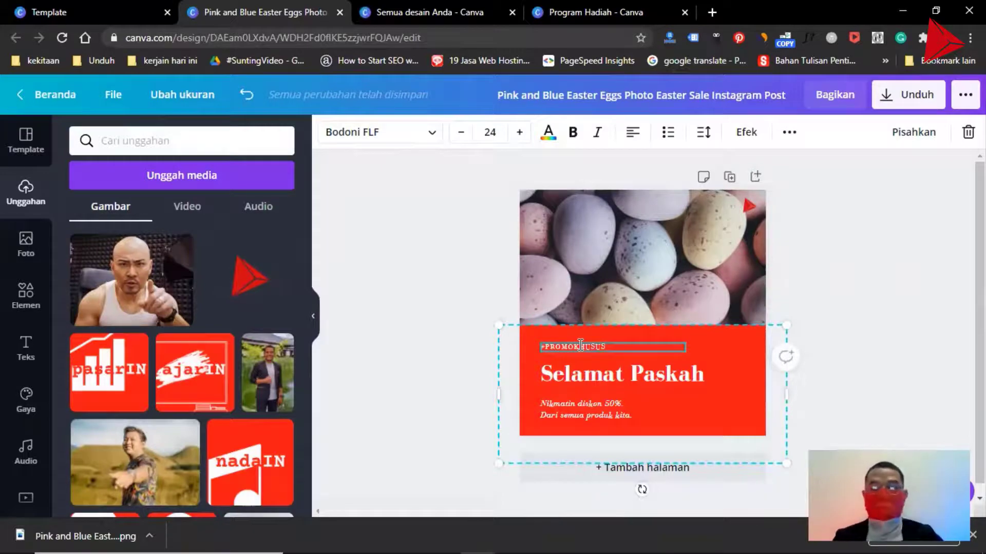
click(118, 12)
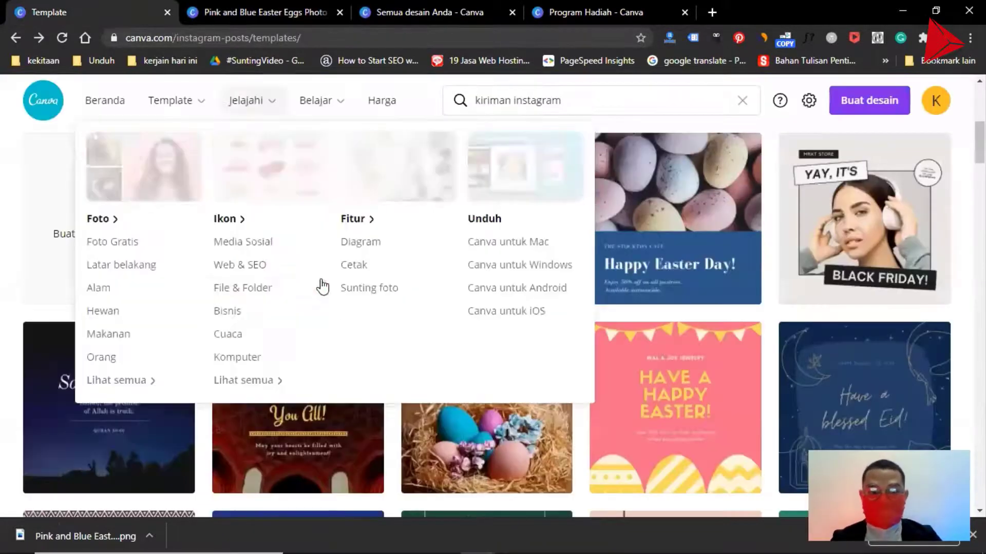
scroll(955, 308, down, 5)
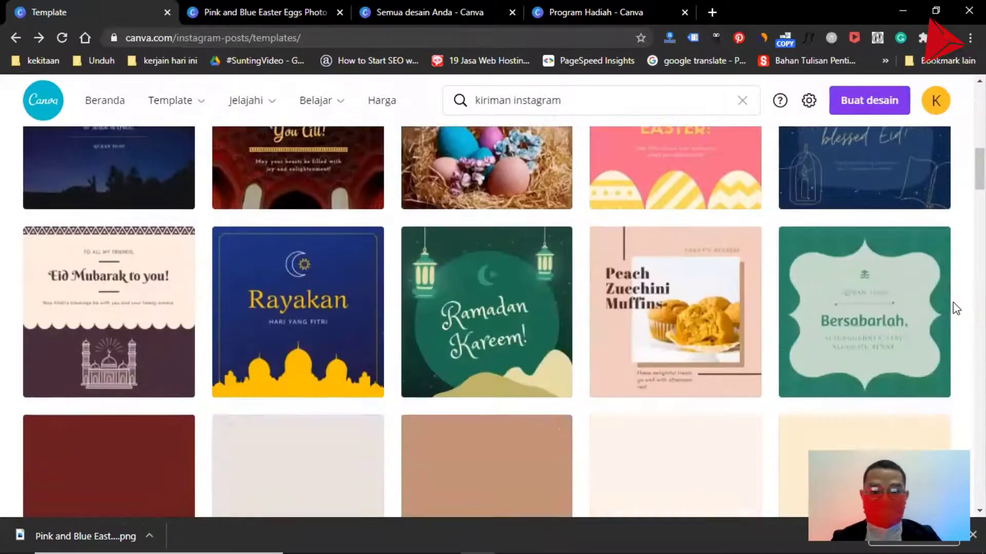
scroll(953, 303, down, 1)
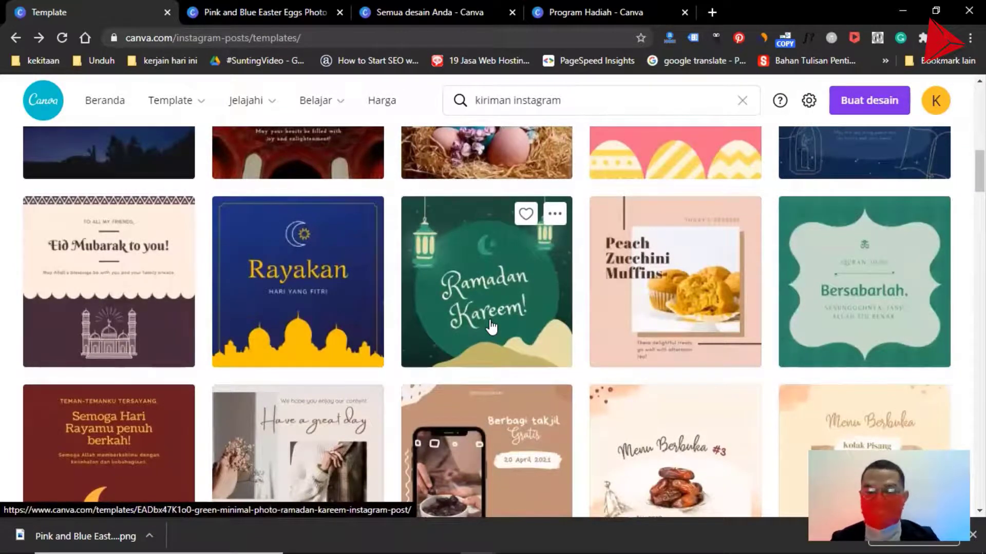
click(416, 11)
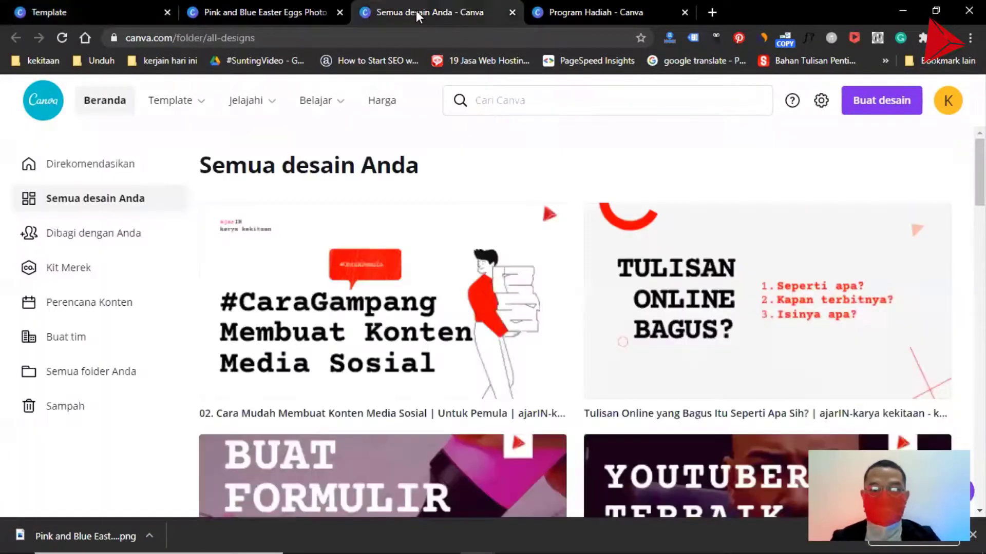
click(284, 4)
- Search the photo library for "paskah" and replace the egg photo with the picture of colourful painted Easter eggs
click(566, 238)
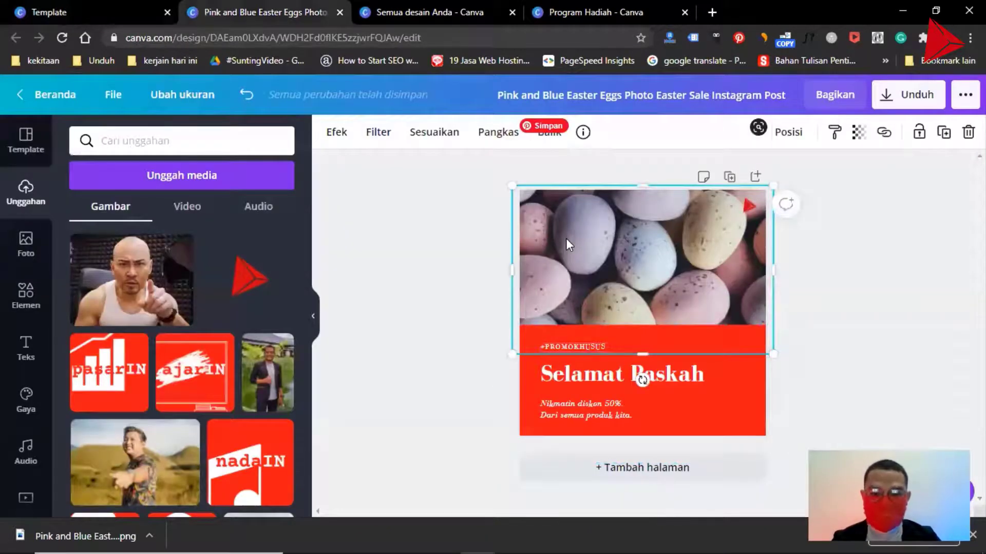
click(169, 144)
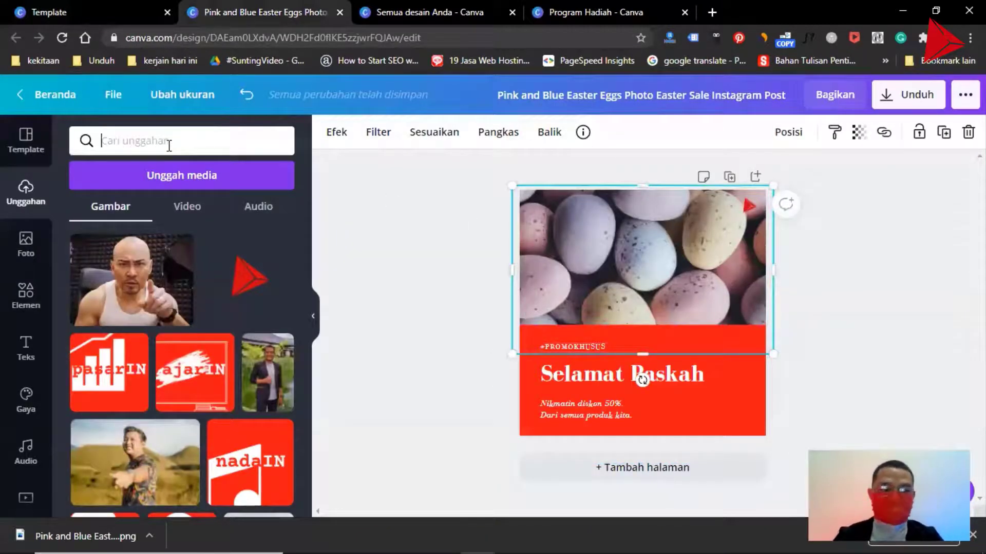
click(26, 244)
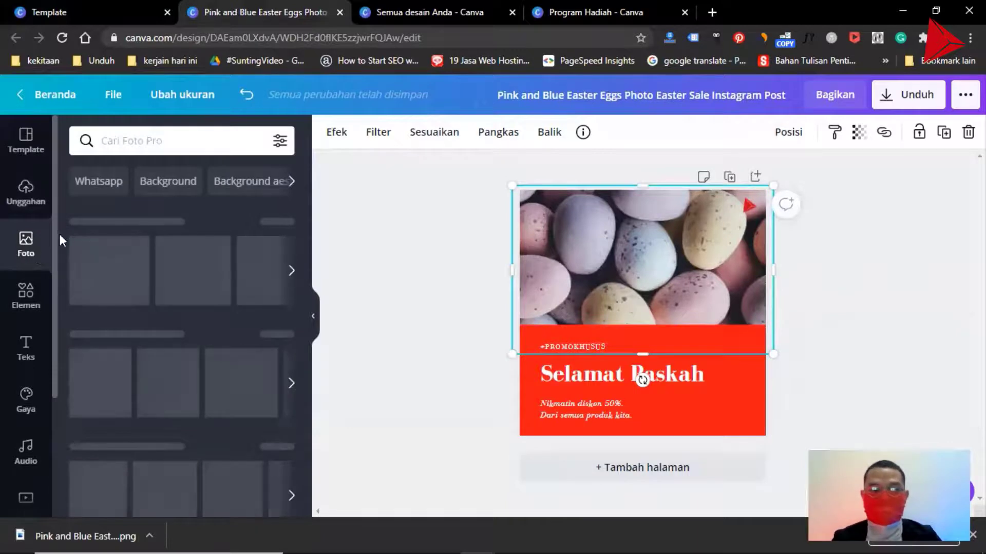
click(128, 143)
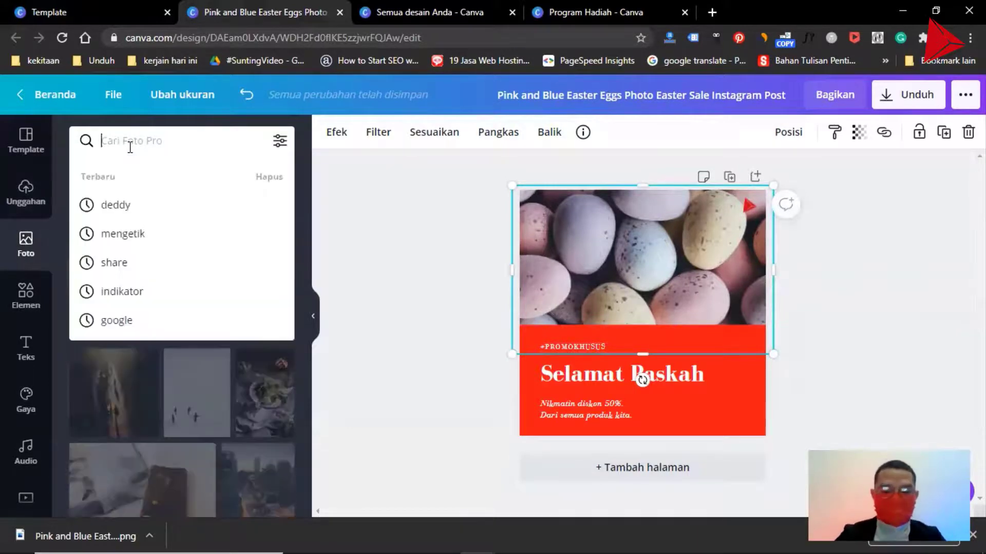
text(paskah)
key(Return)
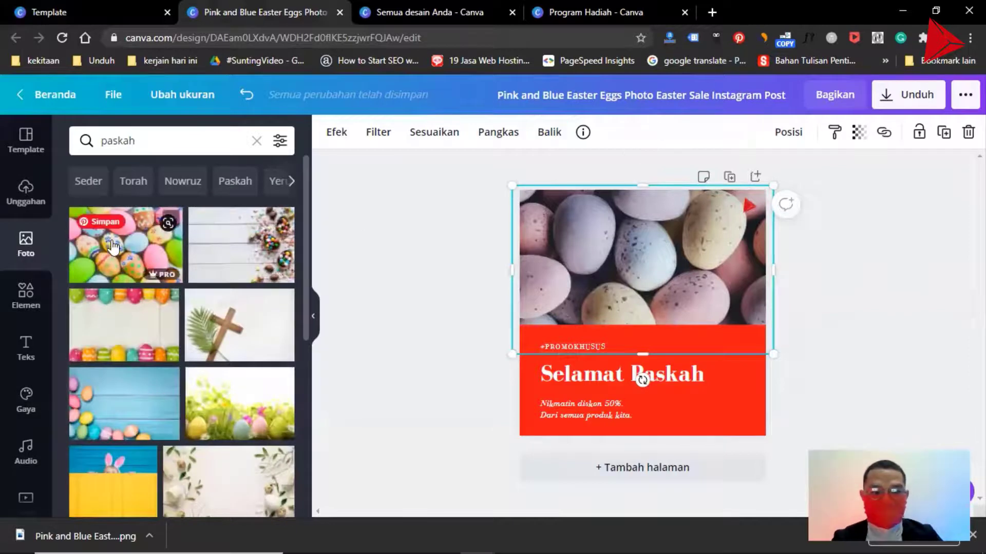
drag(113, 246, 535, 239)
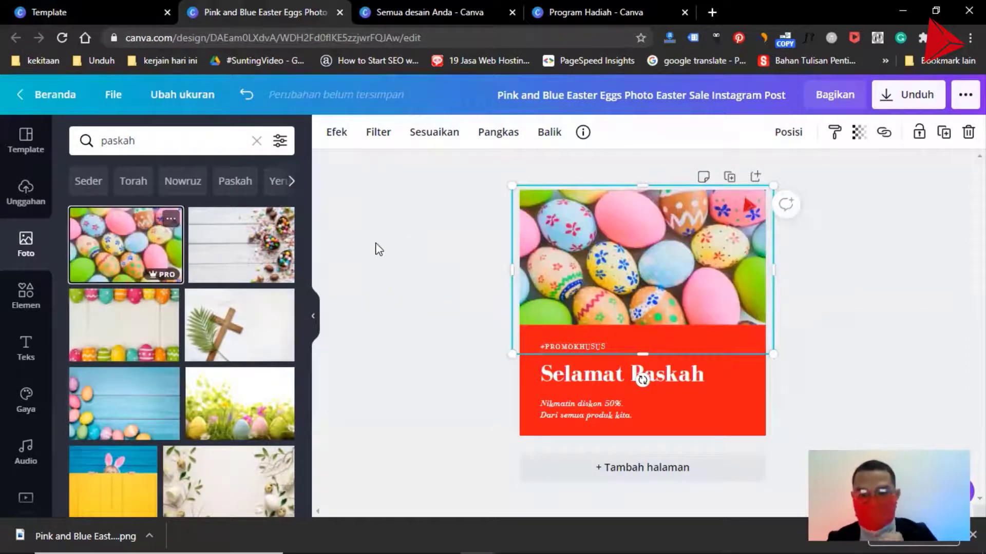
click(379, 250)
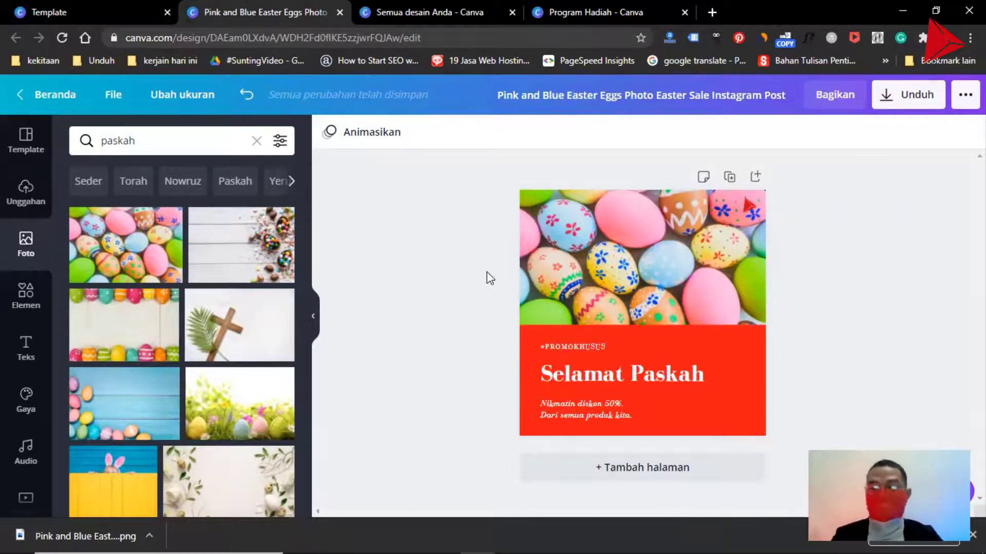
- Switch to the presentation window
key(alt+Tab)
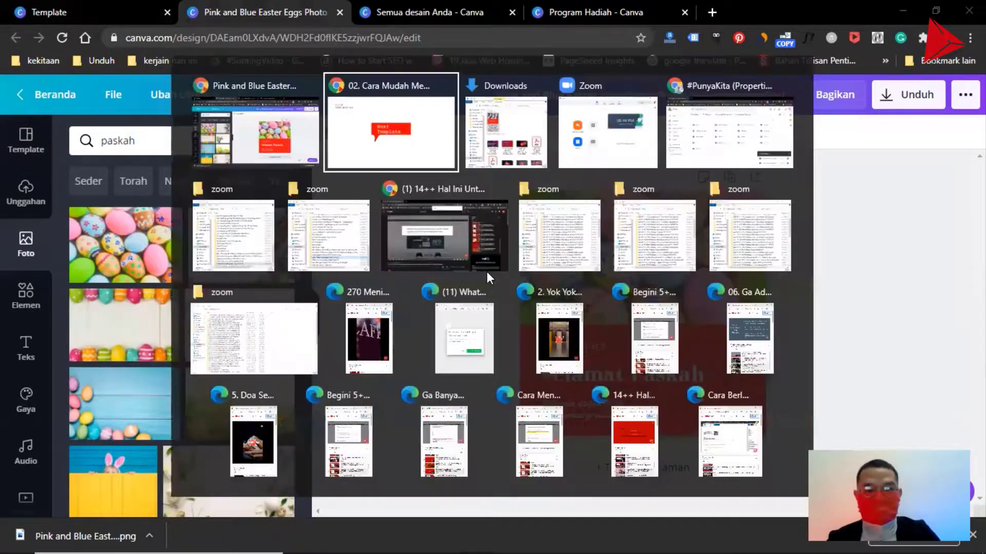